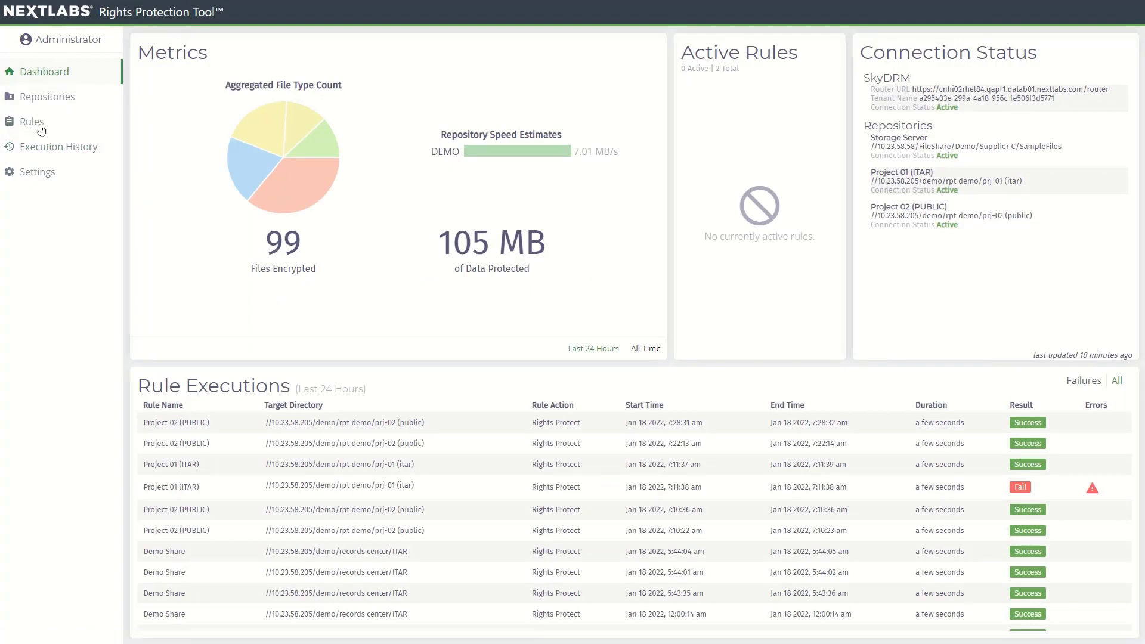
# - Go to Settings and view SkyDRM's Document Classification page listing the Sensitivity labels
pyautogui.click(42, 173)
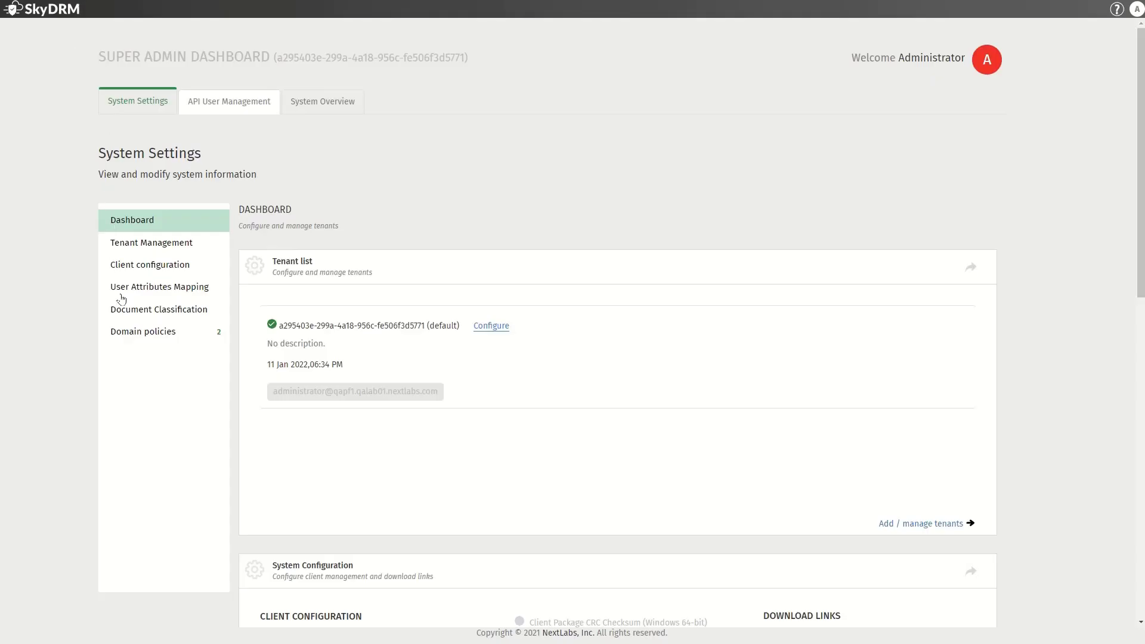
pyautogui.click(127, 311)
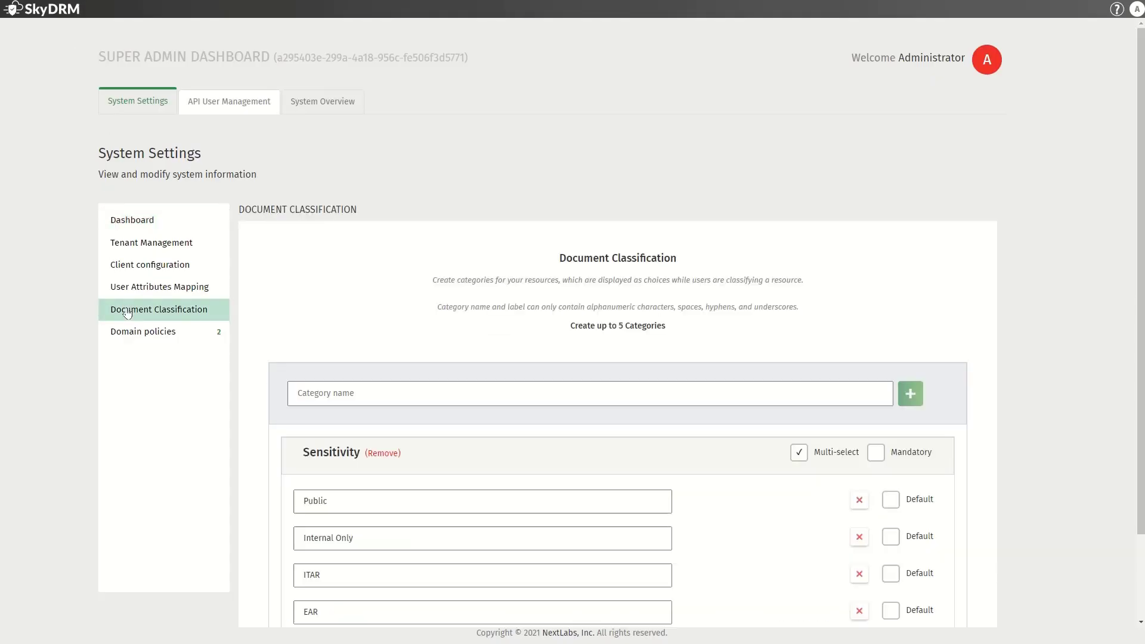
# - Save and deploy the Public Documents domain policy, then review the ITAR US-citizens policy
pyautogui.scroll(-2, 31, 276)
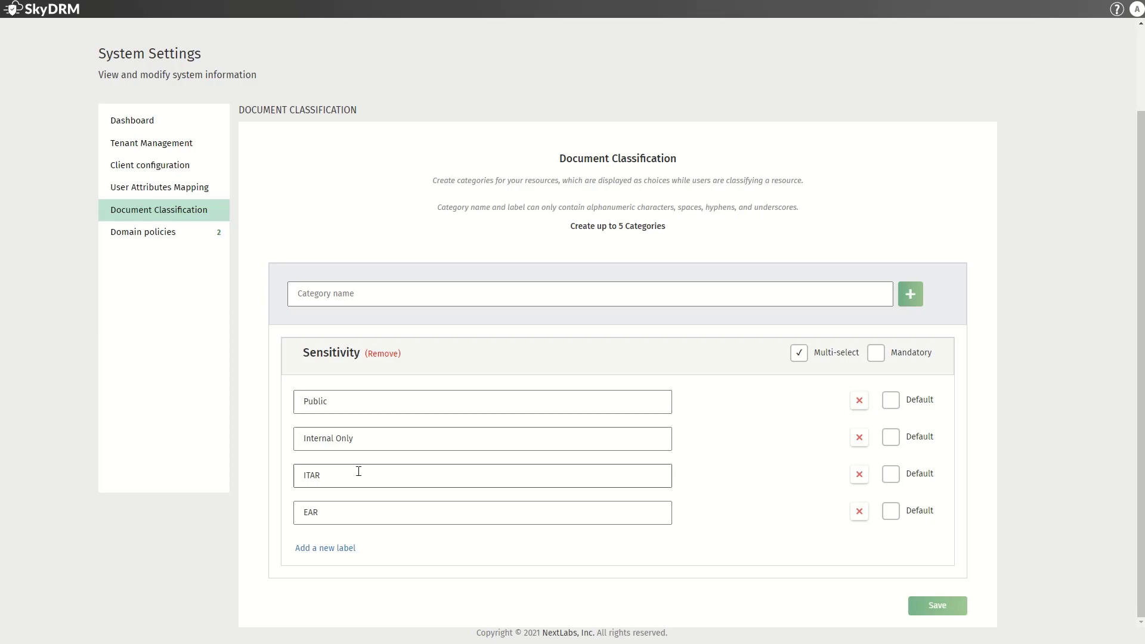
pyautogui.click(161, 233)
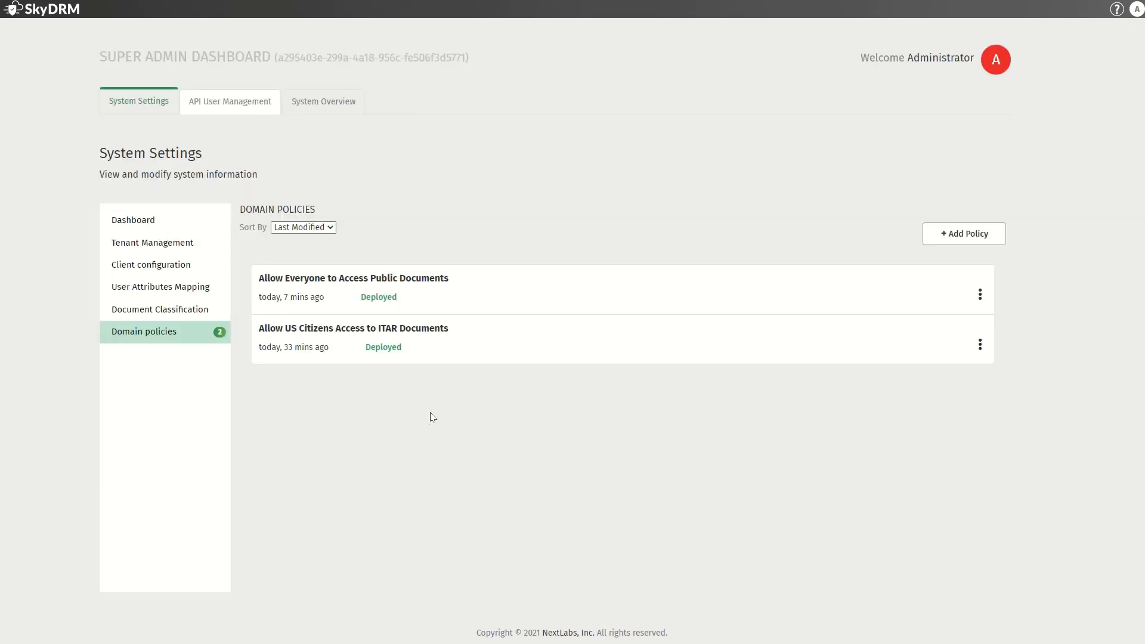
pyautogui.click(429, 286)
pyautogui.scroll(-4, 311, 322)
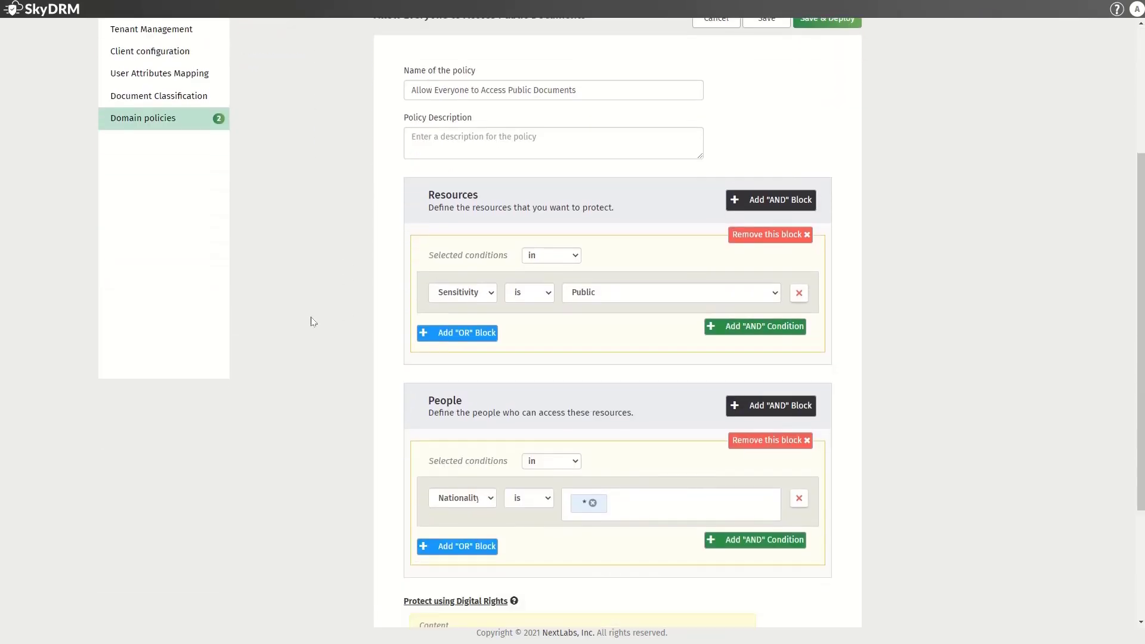
pyautogui.scroll(3, 311, 324)
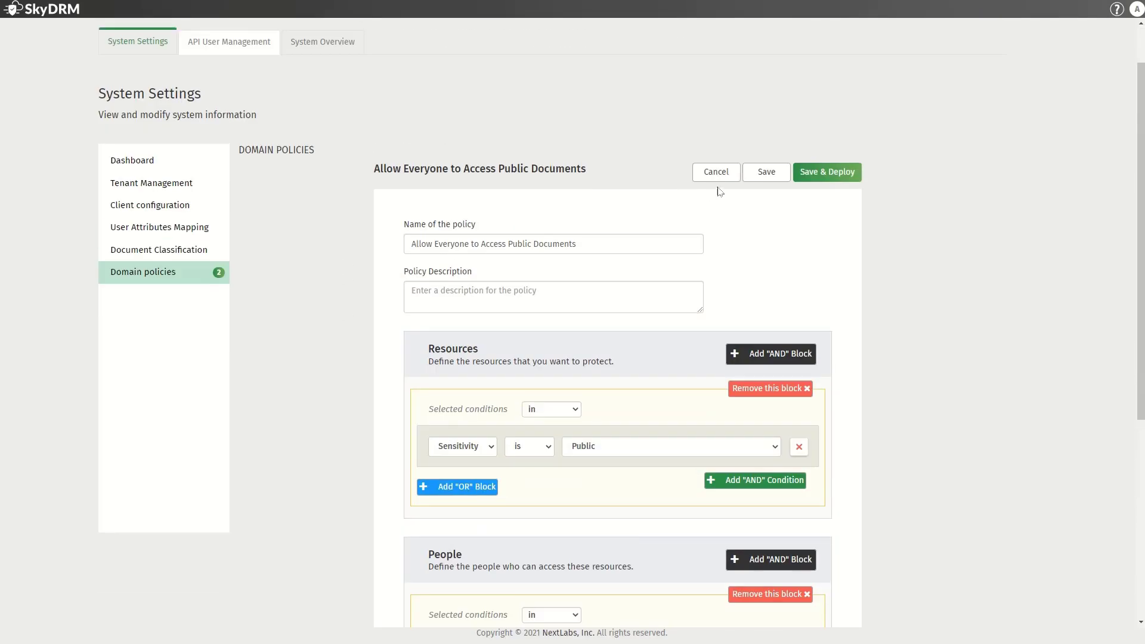
pyautogui.click(828, 171)
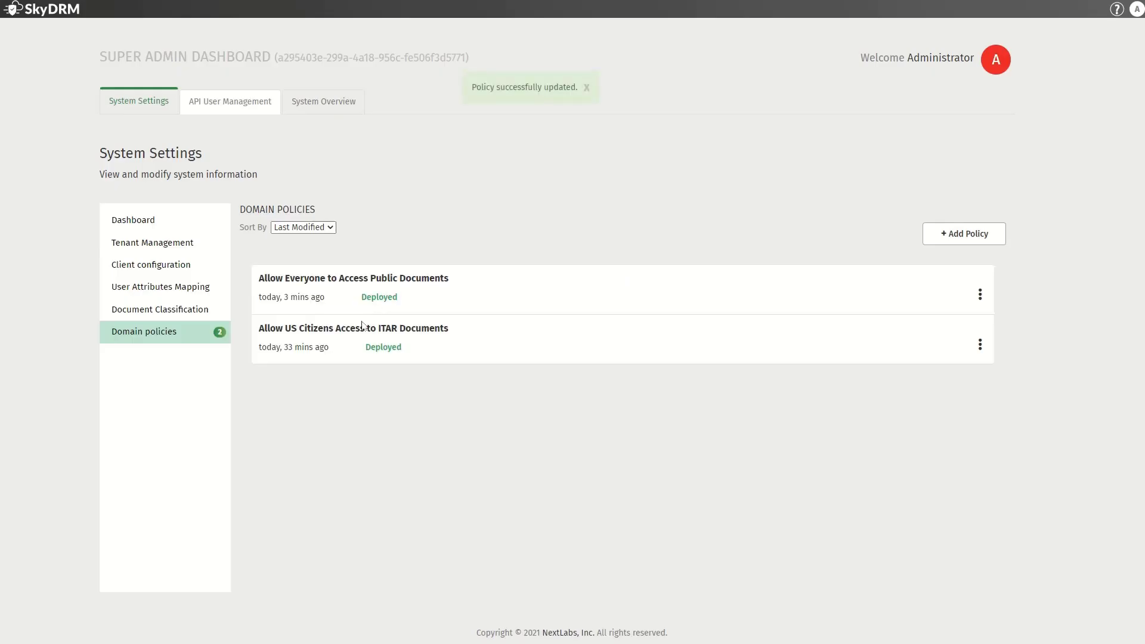
pyautogui.click(360, 326)
pyautogui.scroll(-2, 387, 351)
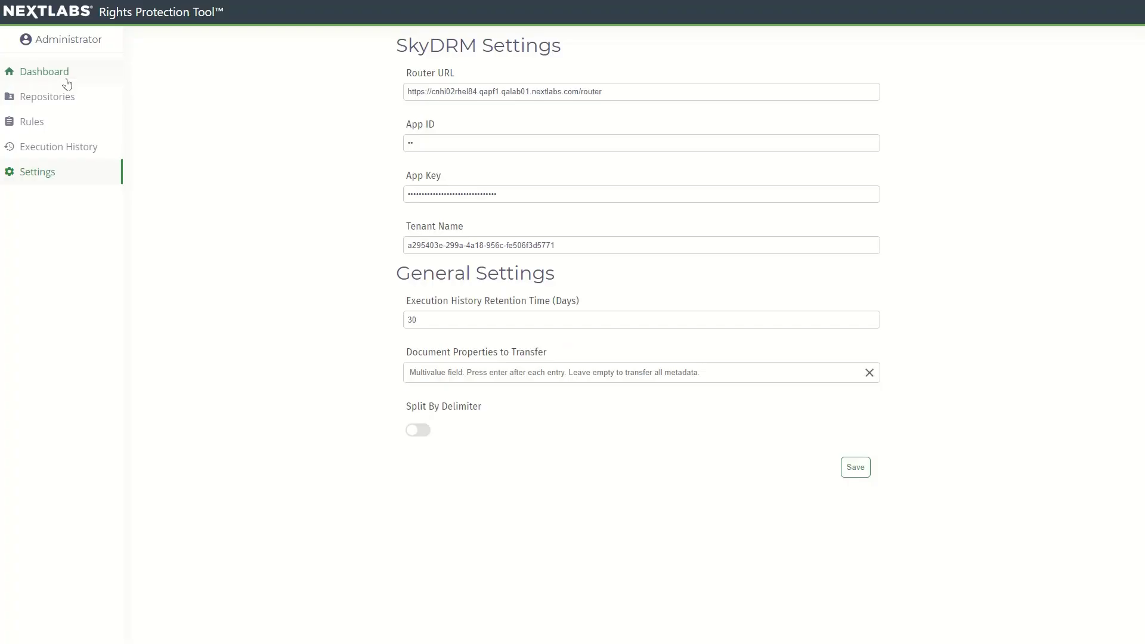
# - Start a SHARED_FOLDER repository entry on the Repositories page, then cancel it, keeping DEMO and 5858
pyautogui.click(58, 100)
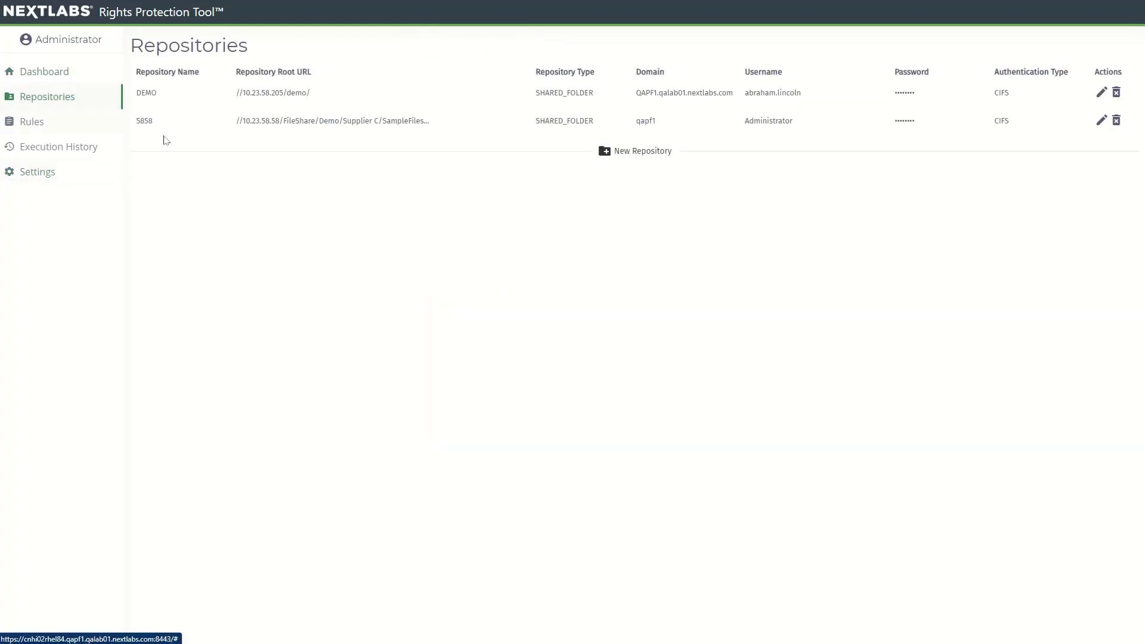
pyautogui.click(640, 157)
pyautogui.click(611, 139)
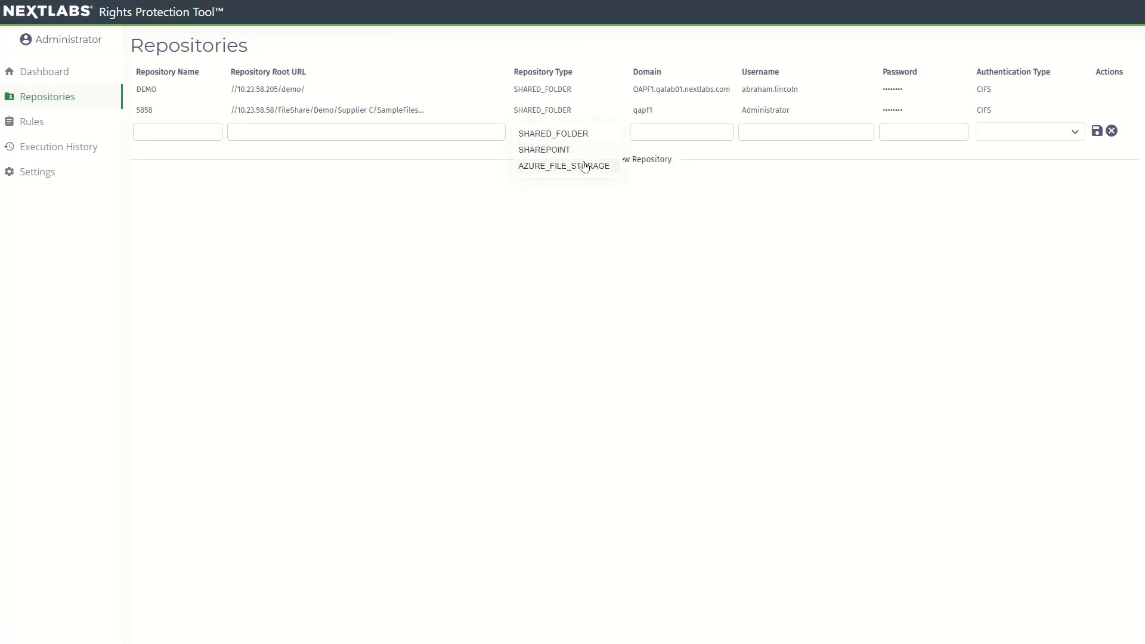
pyautogui.click(593, 138)
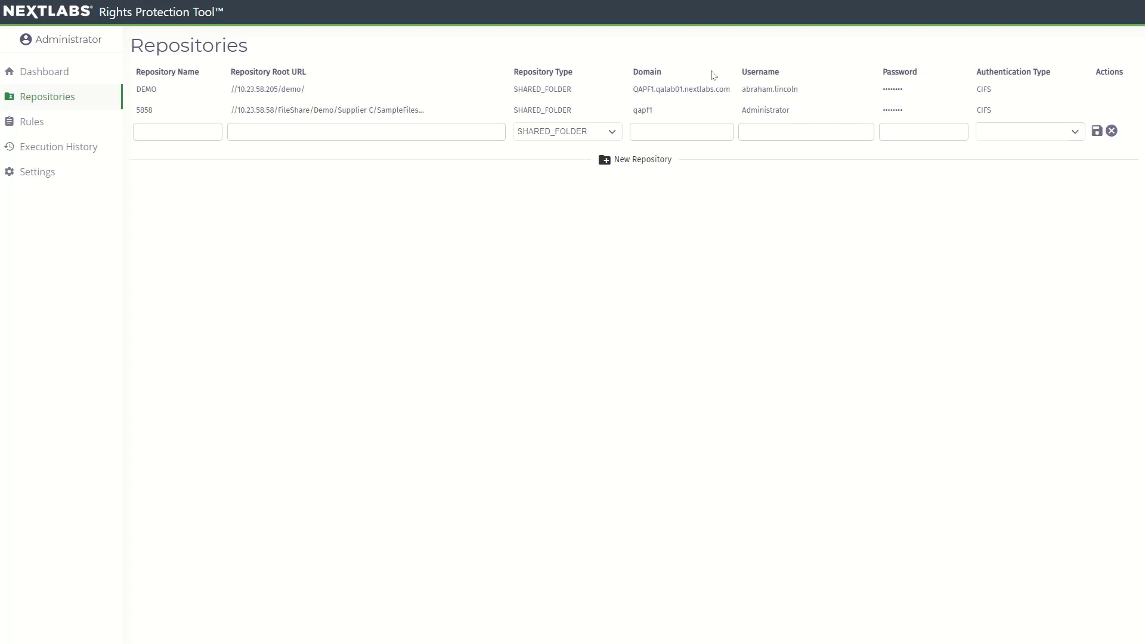
pyautogui.click(1111, 131)
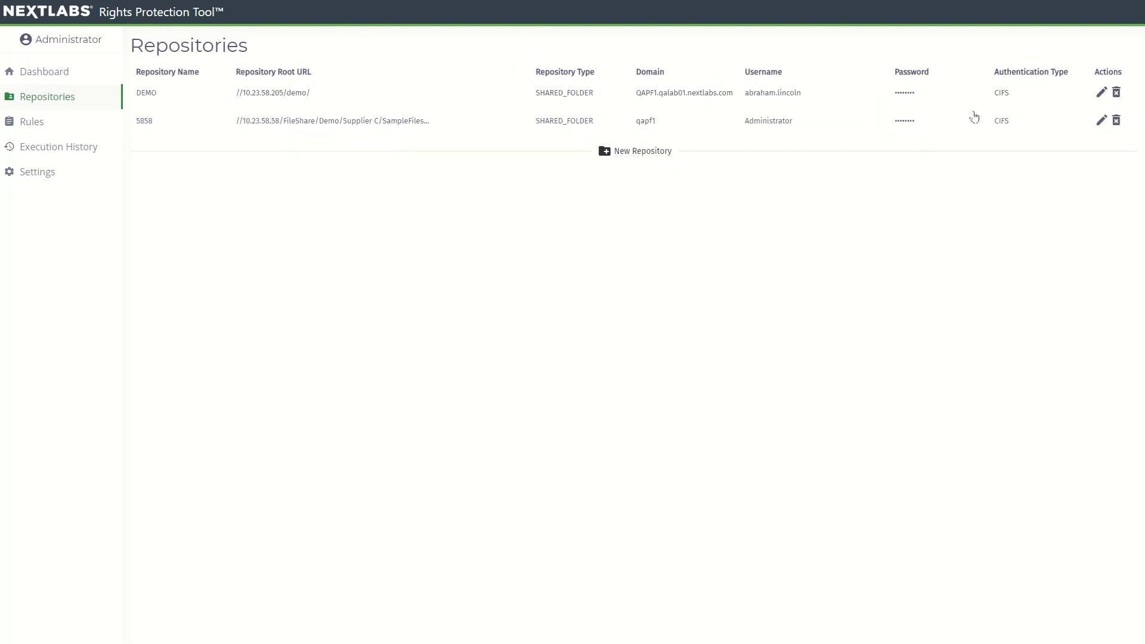
# - Turn on scheduling for the Project 01 (ITAR) rule with Rights Protect action and run it now
pyautogui.click(29, 124)
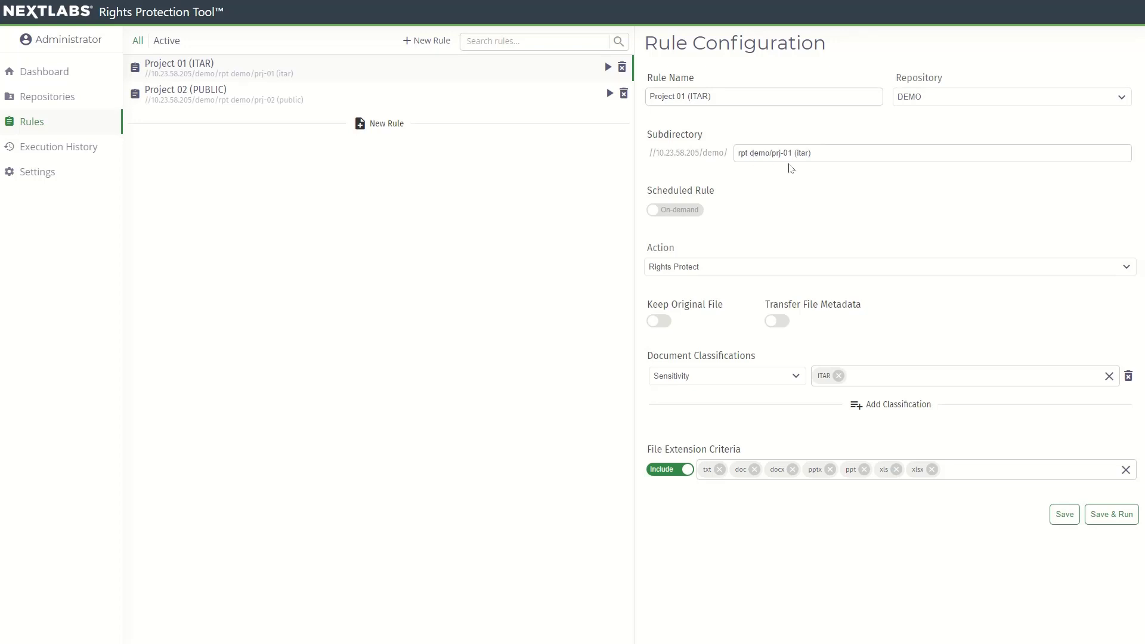
pyautogui.click(681, 210)
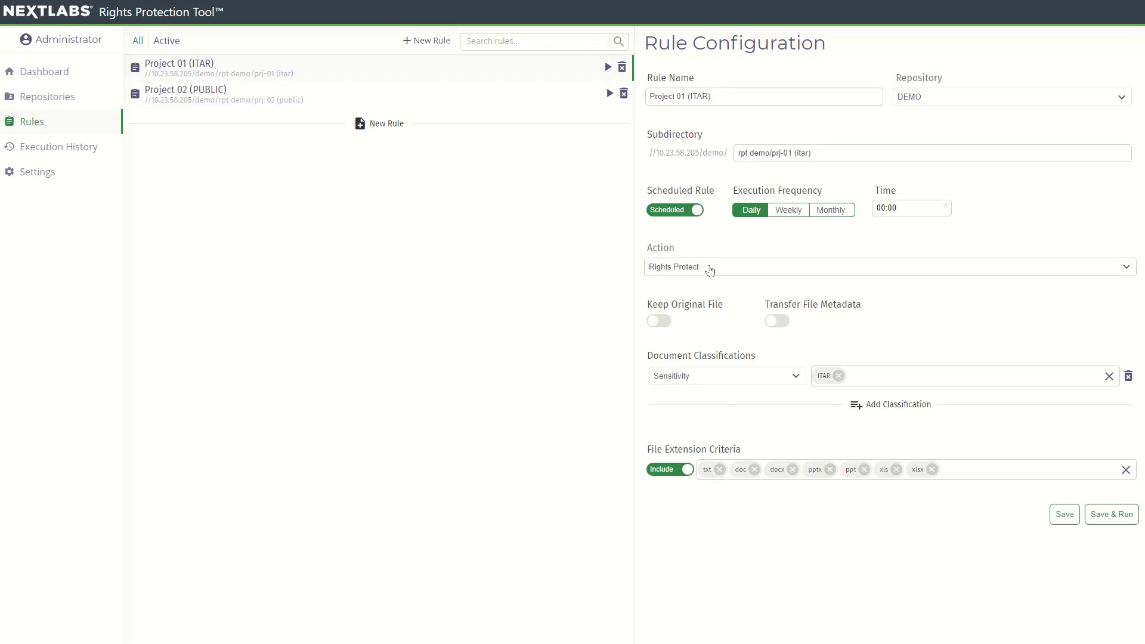
pyautogui.click(710, 269)
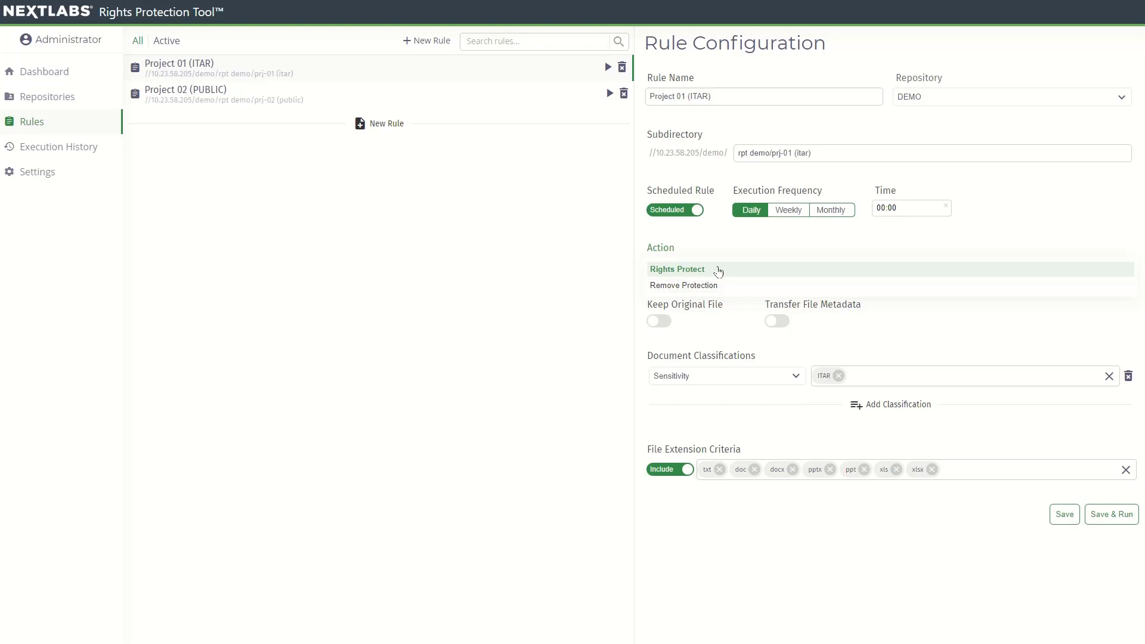
pyautogui.click(731, 245)
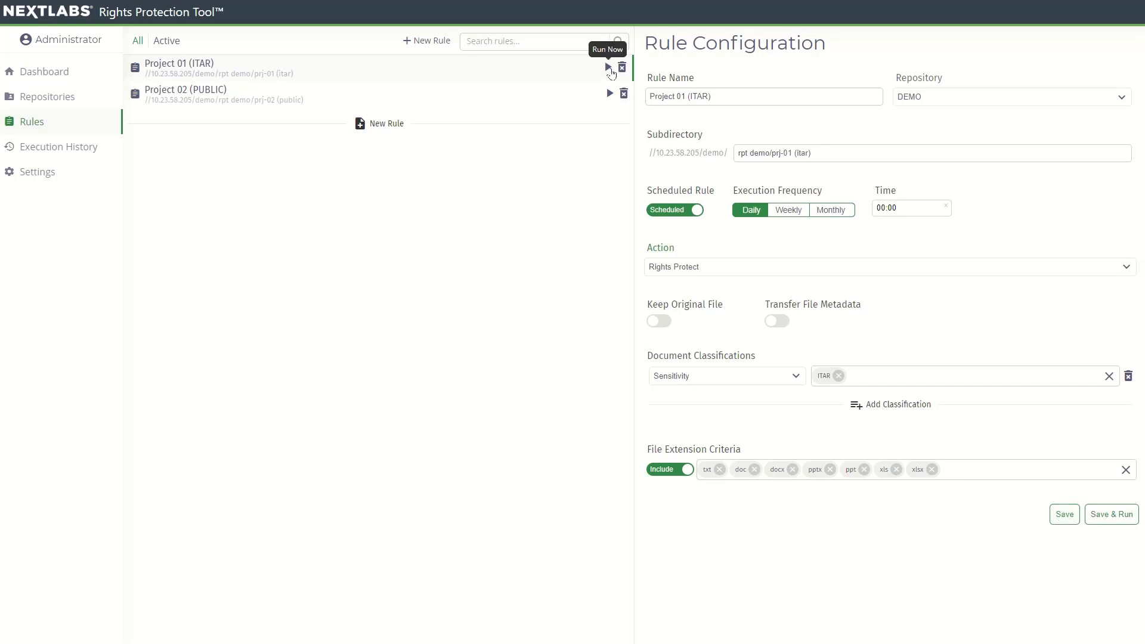
pyautogui.click(609, 68)
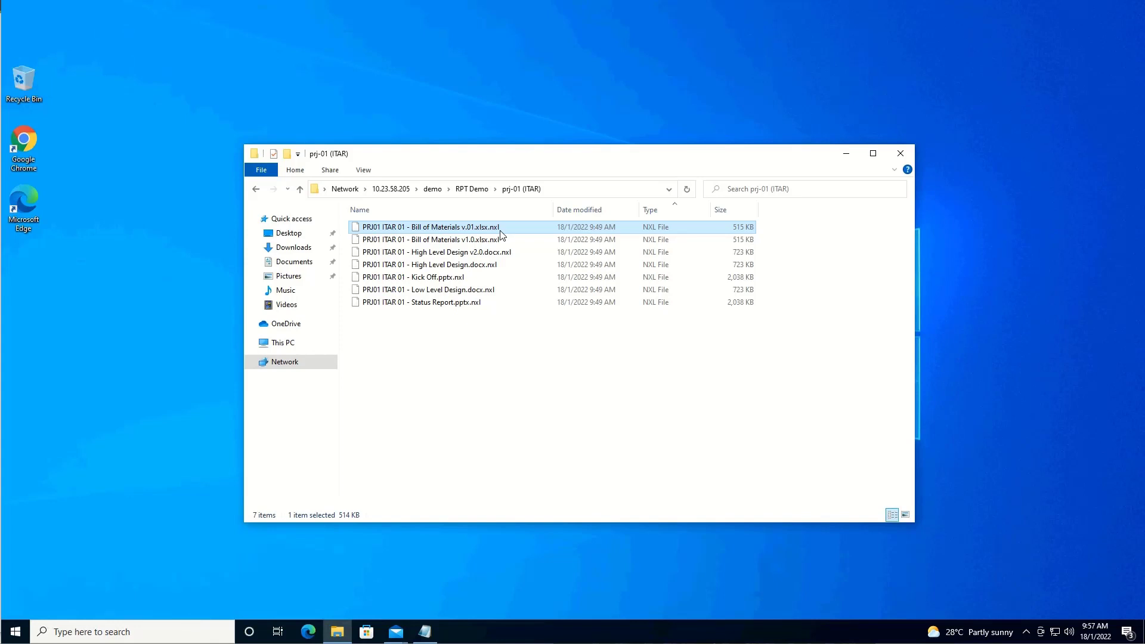
# - Attach the seven prj-01 (ITAR) NXL files to the Project 1 Files draft and send it
pyautogui.moveTo(400, 626)
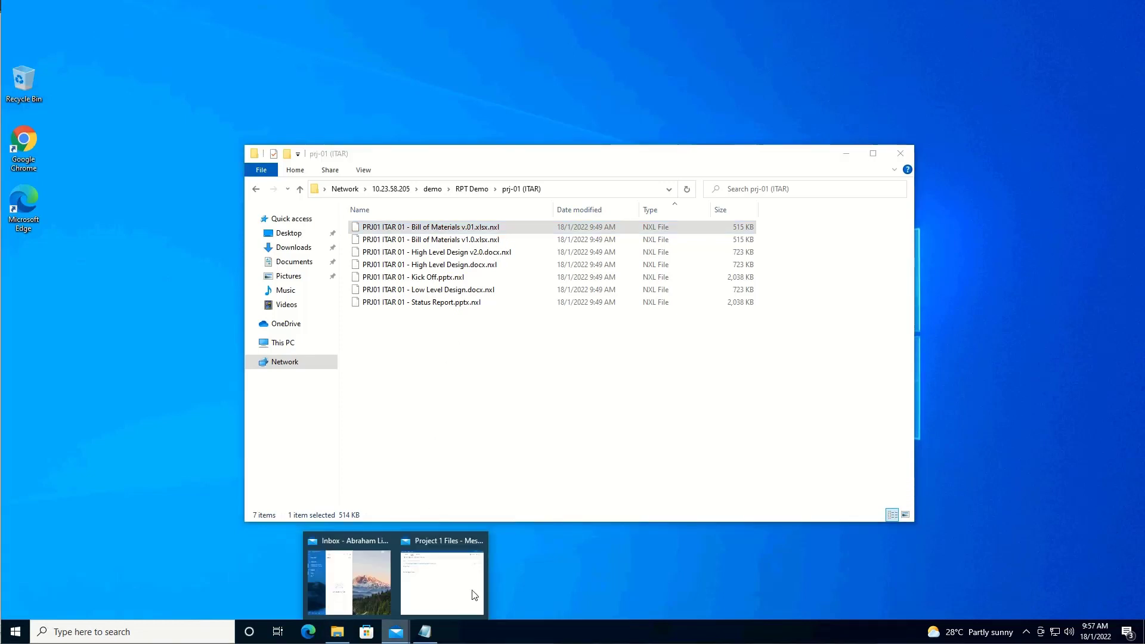
pyautogui.click(458, 548)
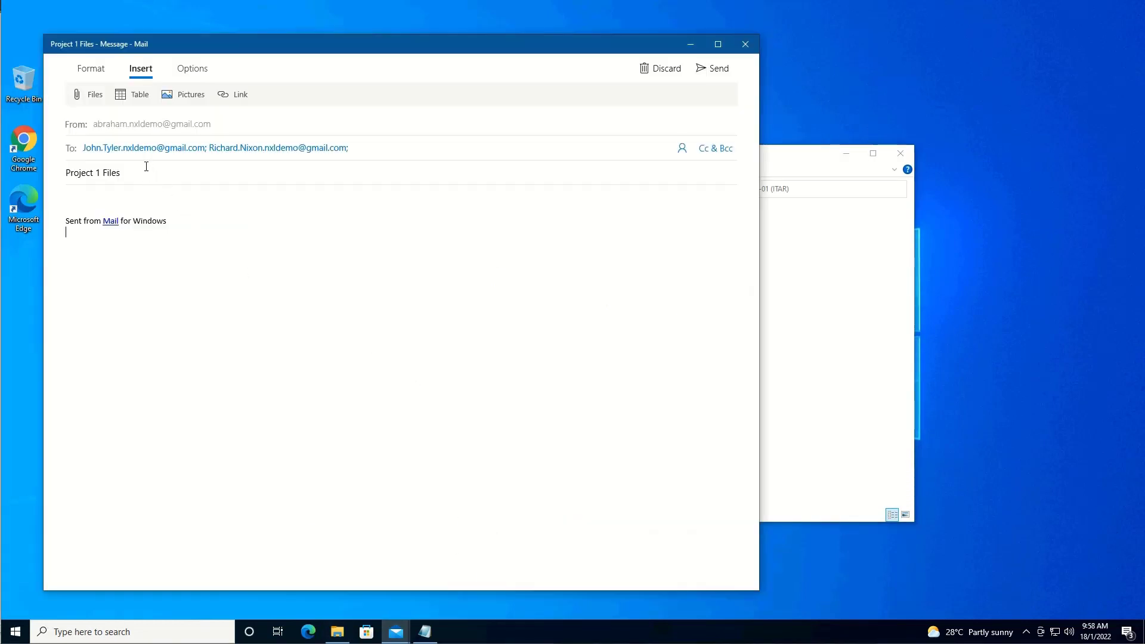
pyautogui.click(127, 152)
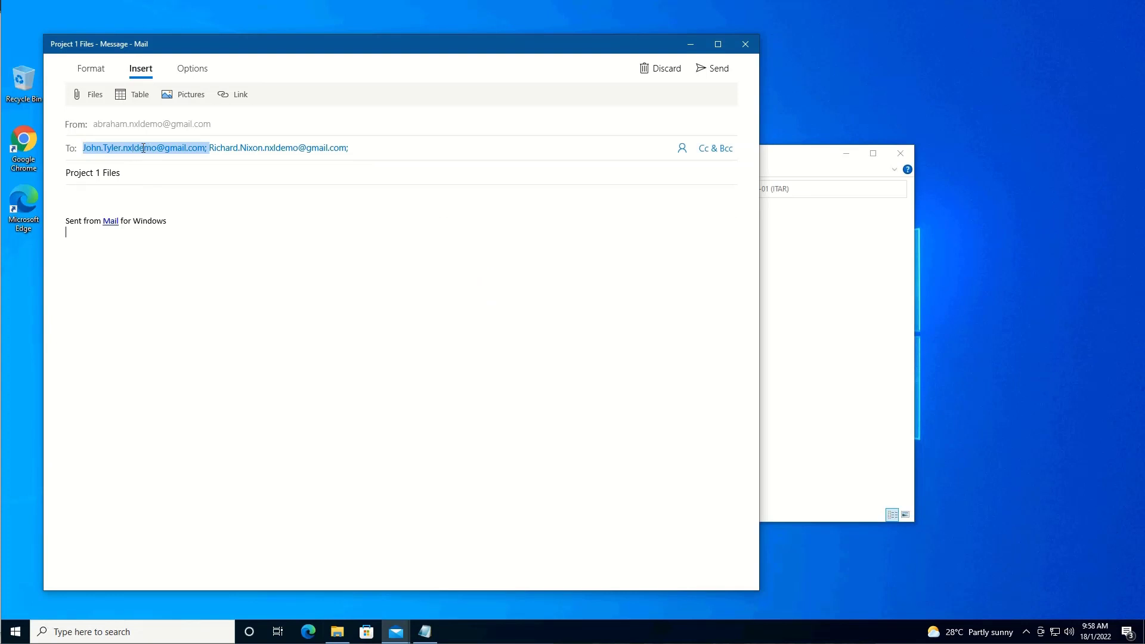
pyautogui.click(233, 152)
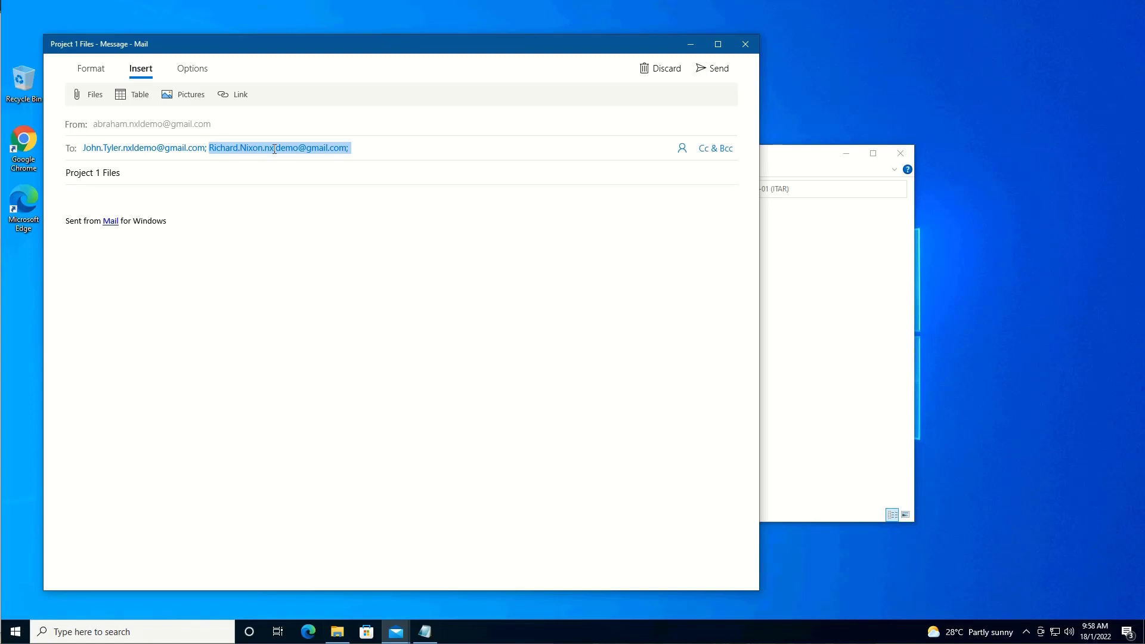
pyautogui.click(92, 98)
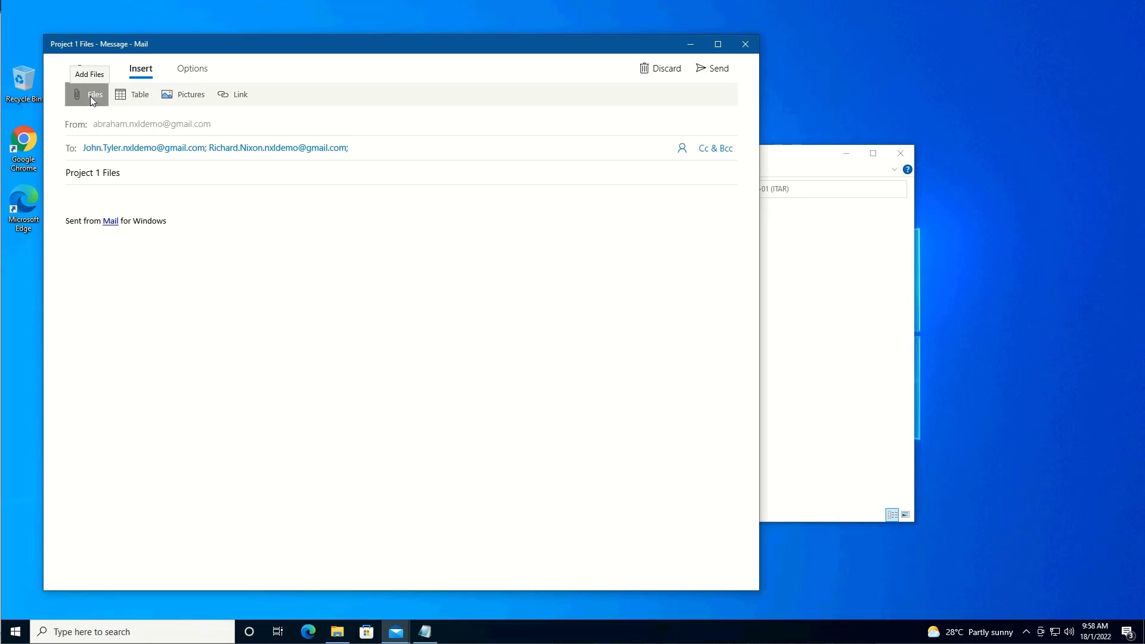
pyautogui.moveTo(276, 324); pyautogui.dragTo(159, 116)
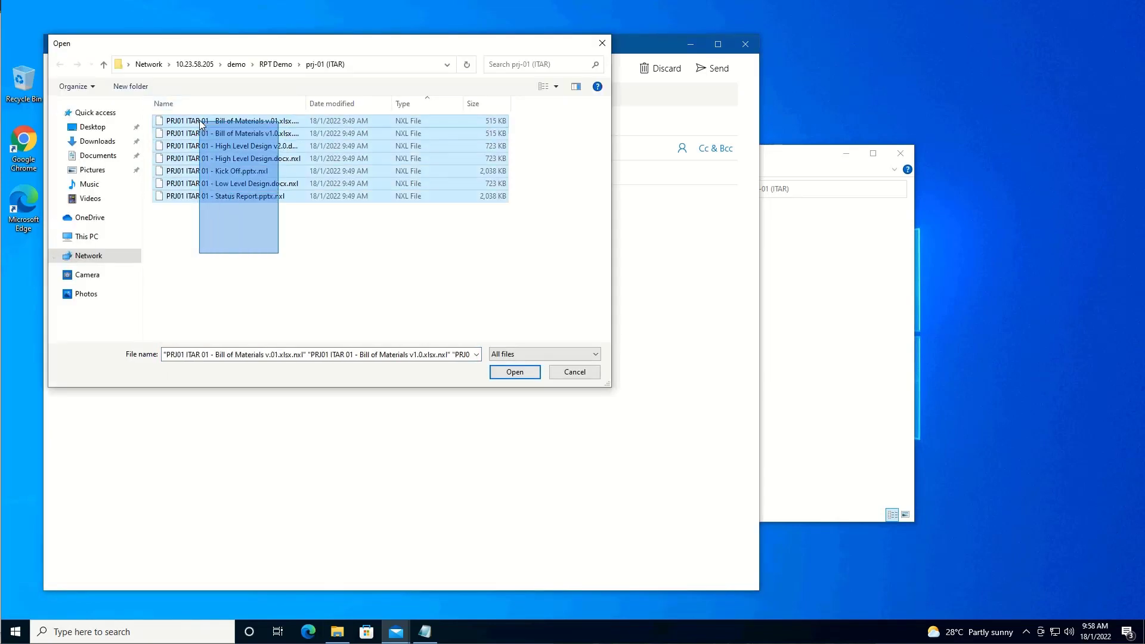
pyautogui.click(514, 371)
pyautogui.click(703, 71)
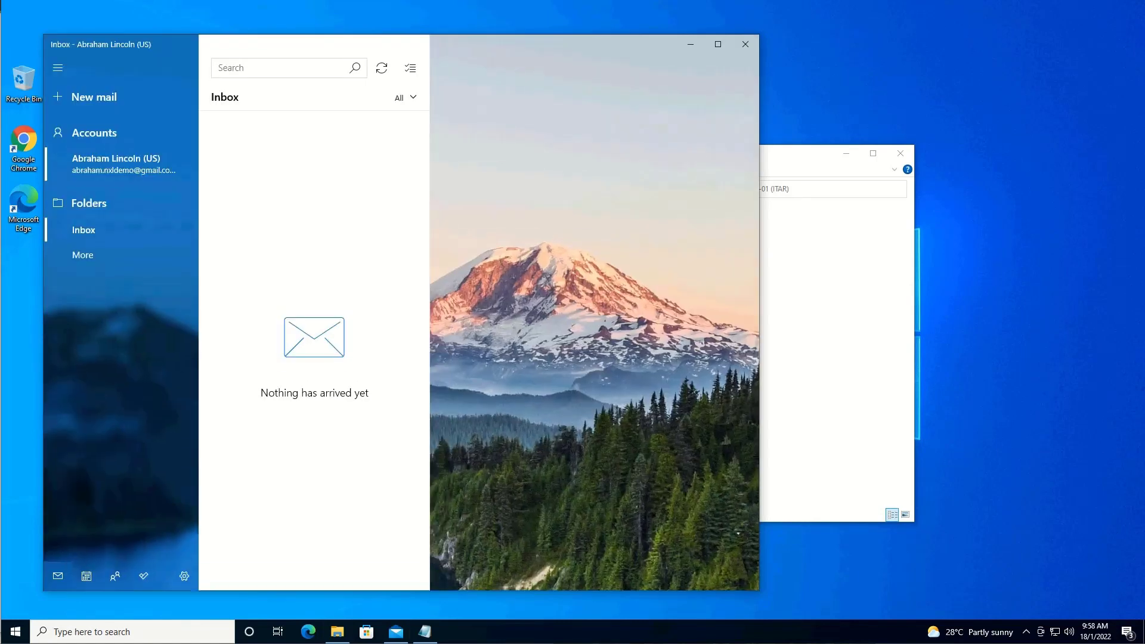
# - Start a new message to the two pasted recipients with subject 'Project 02 Files'
pyautogui.click(120, 101)
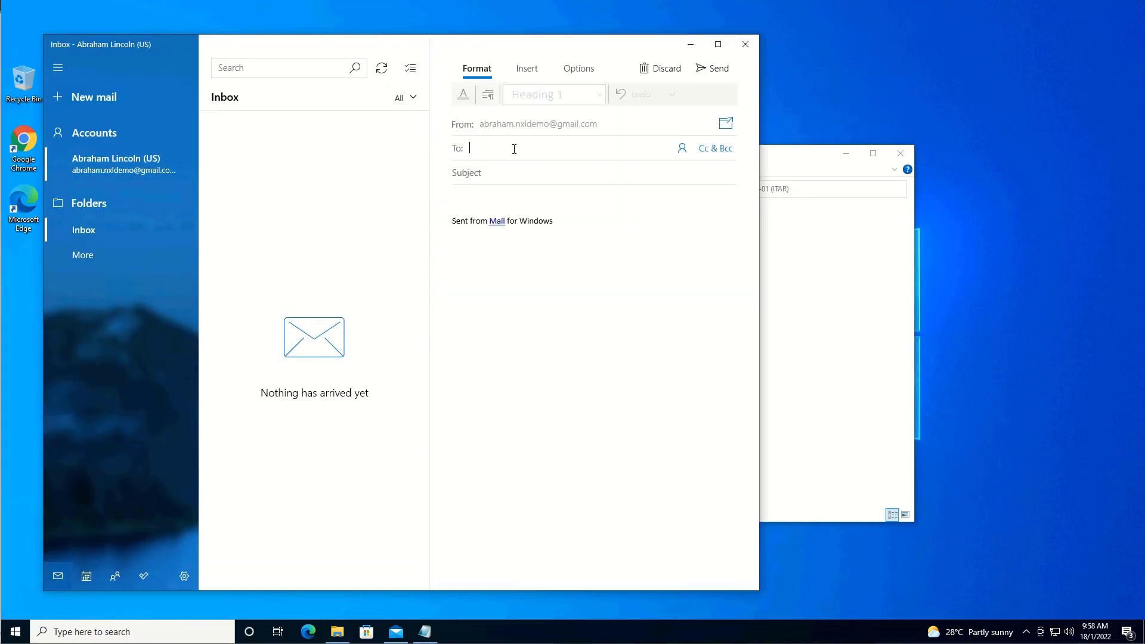
pyautogui.hotkey('ctrl', 'v')
pyautogui.click(571, 189)
pyautogui.write('Project 02 Files')
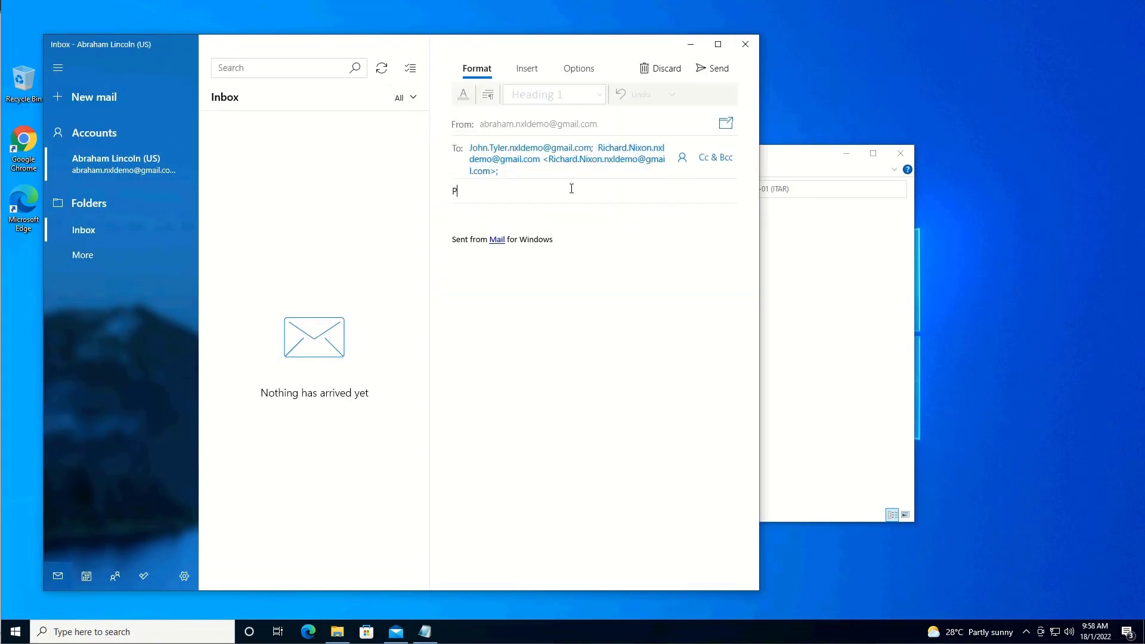
# - Attach all seven PRJ02 files from prj-02 (PUBLIC) and send the message
pyautogui.click(532, 71)
pyautogui.click(474, 94)
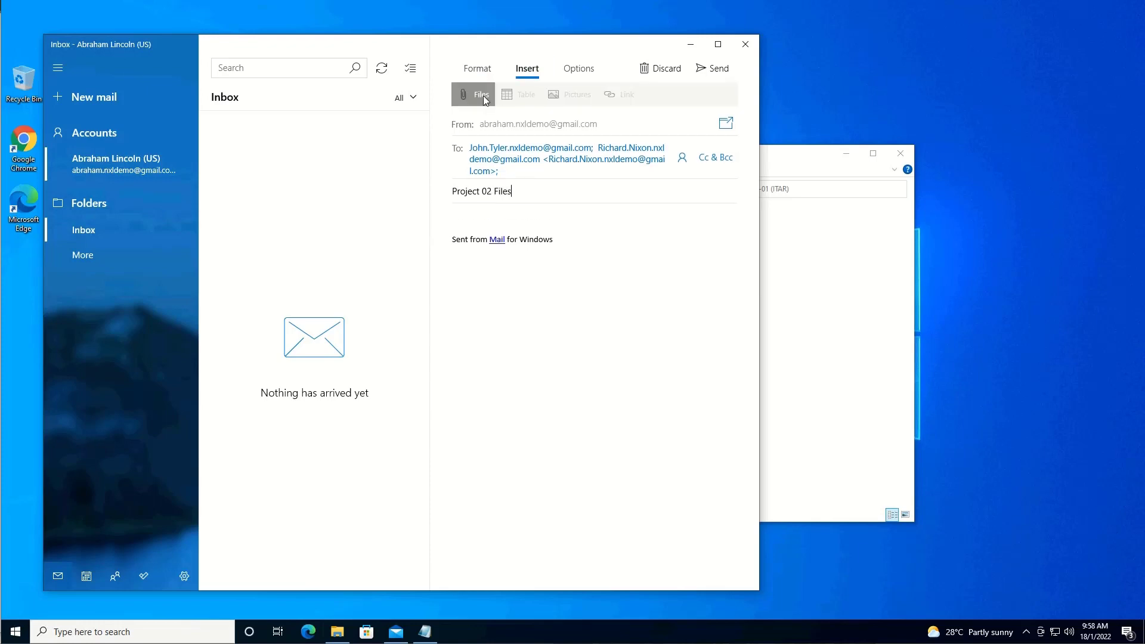
pyautogui.click(274, 65)
pyautogui.doubleClick(197, 133)
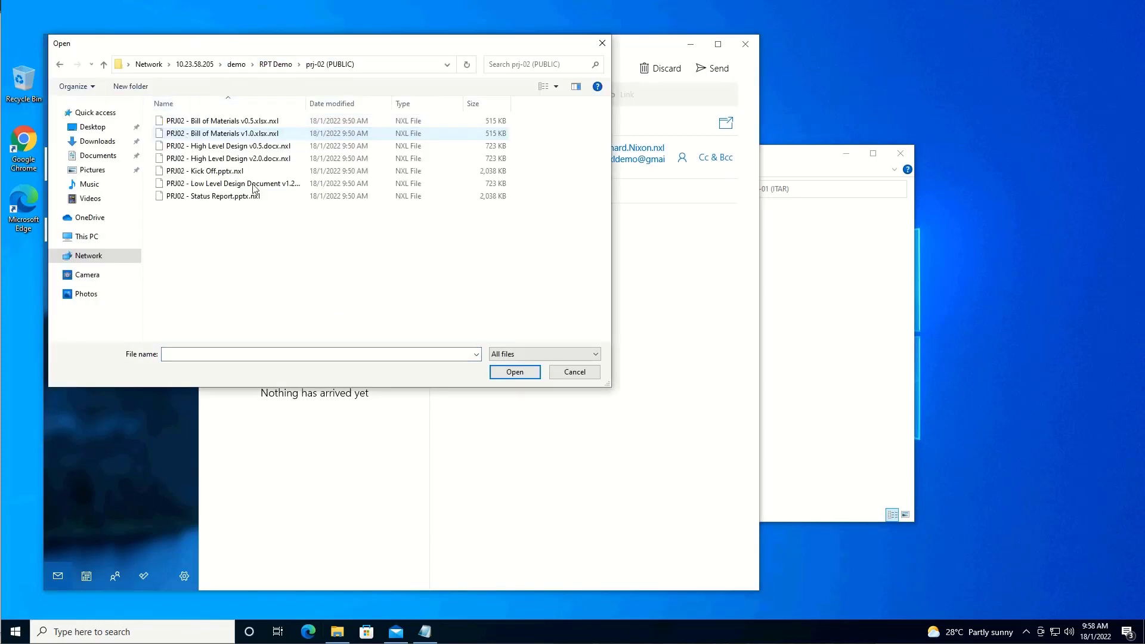
pyautogui.moveTo(295, 235); pyautogui.dragTo(193, 120)
pyautogui.click(515, 371)
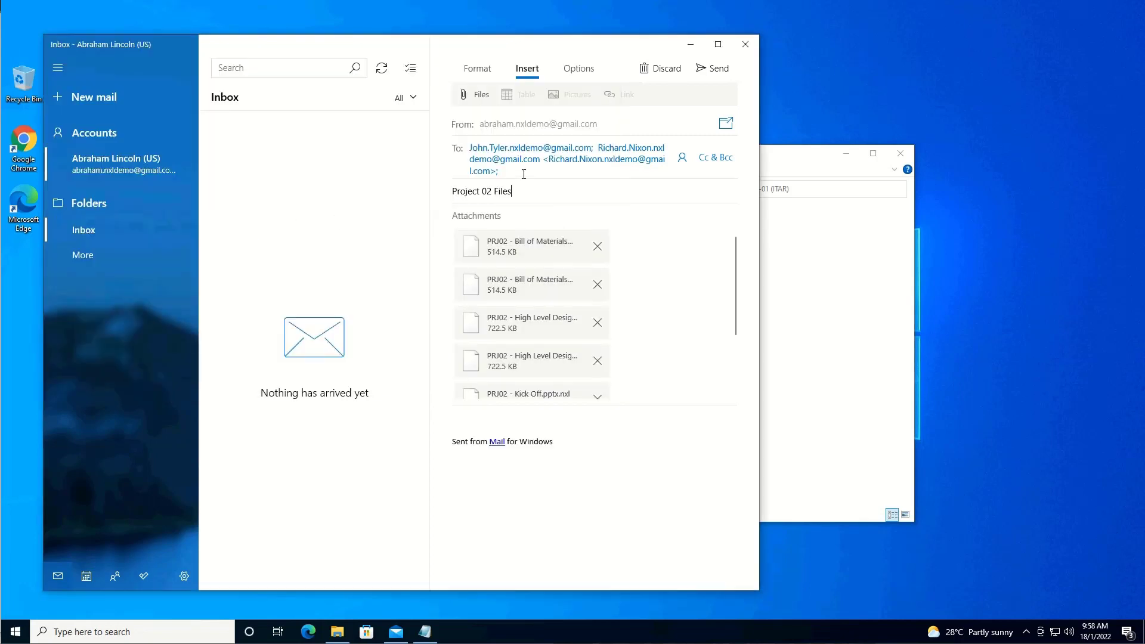
pyautogui.click(704, 74)
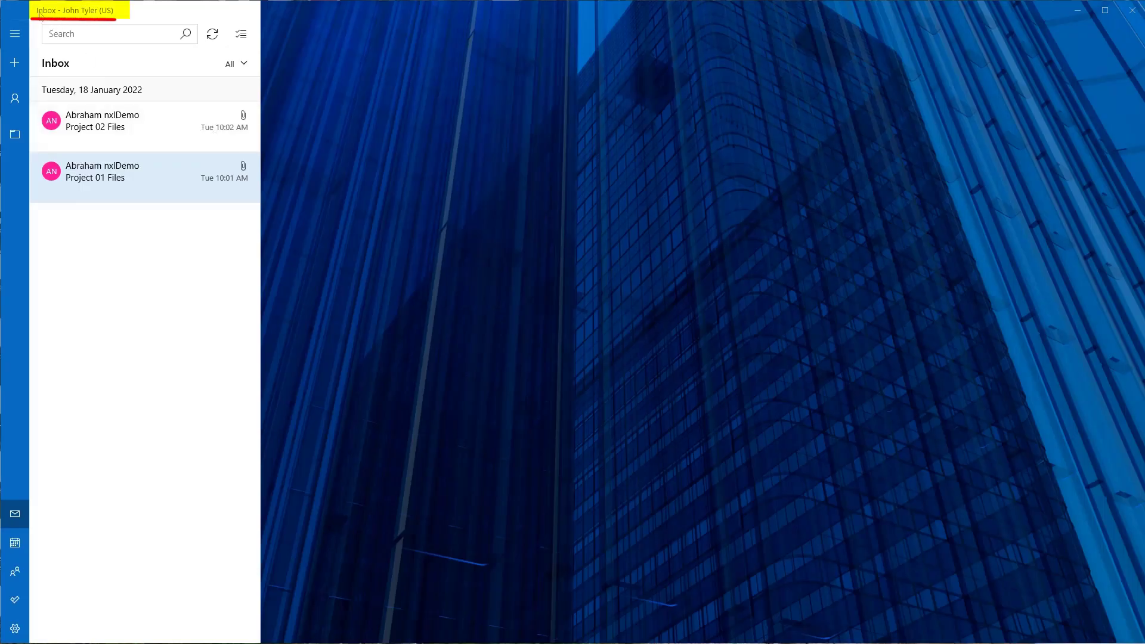
# - Save all Project 01 Files attachments into the Documents folder
pyautogui.click(105, 173)
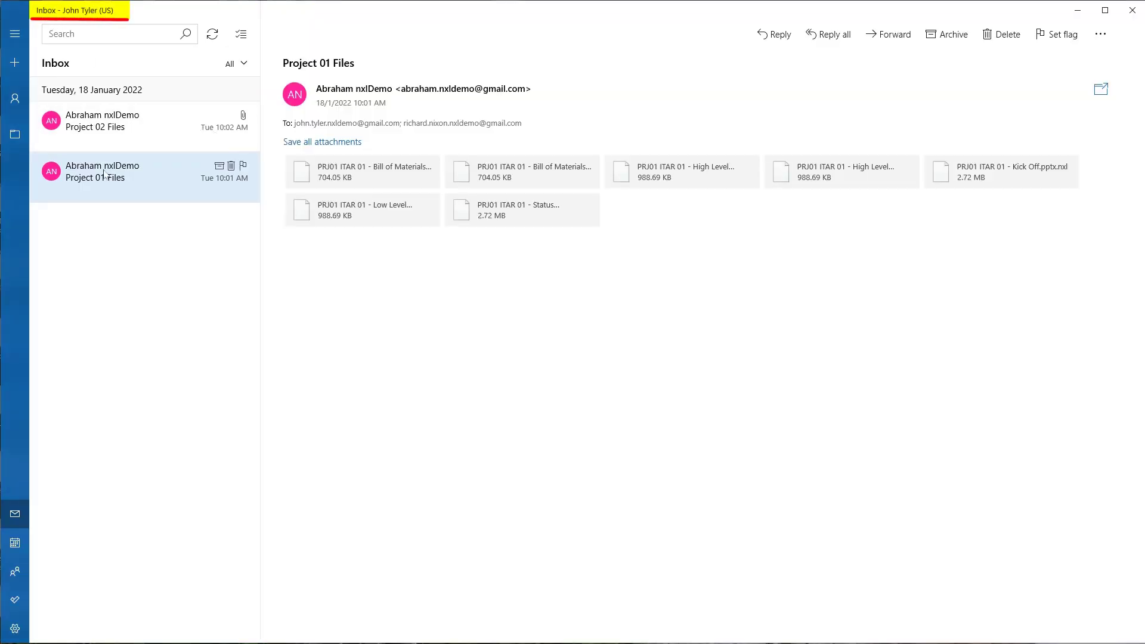
pyautogui.click(312, 146)
pyautogui.click(142, 87)
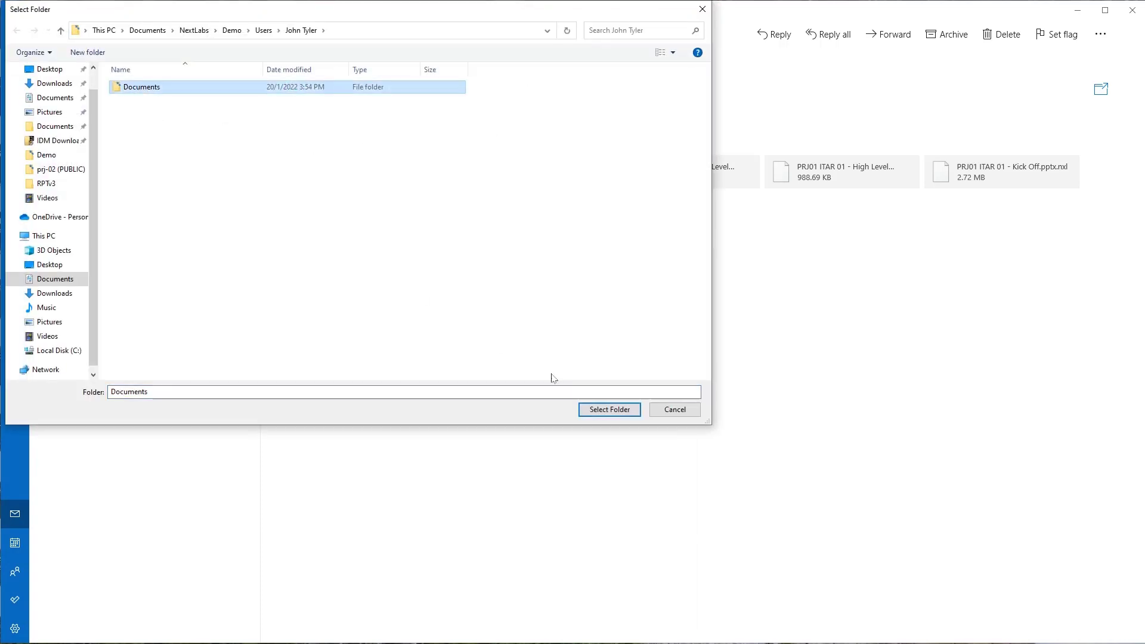
pyautogui.click(609, 409)
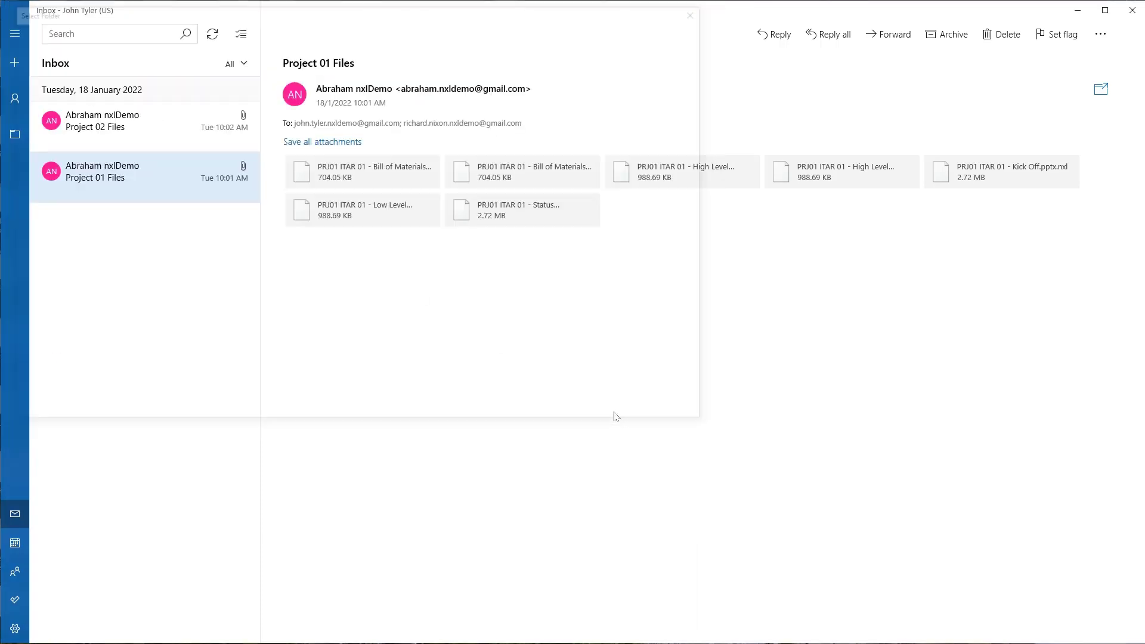
# - Save all Project 02 Files attachments into the Documents folder
pyautogui.click(146, 128)
pyautogui.click(290, 144)
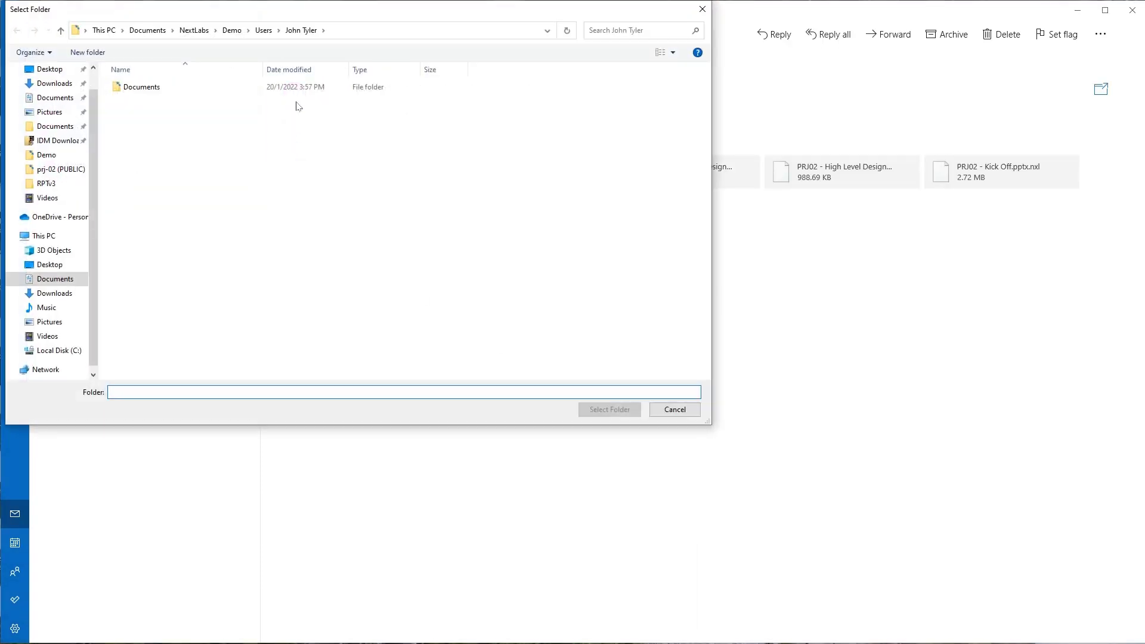
pyautogui.click(150, 89)
pyautogui.click(618, 411)
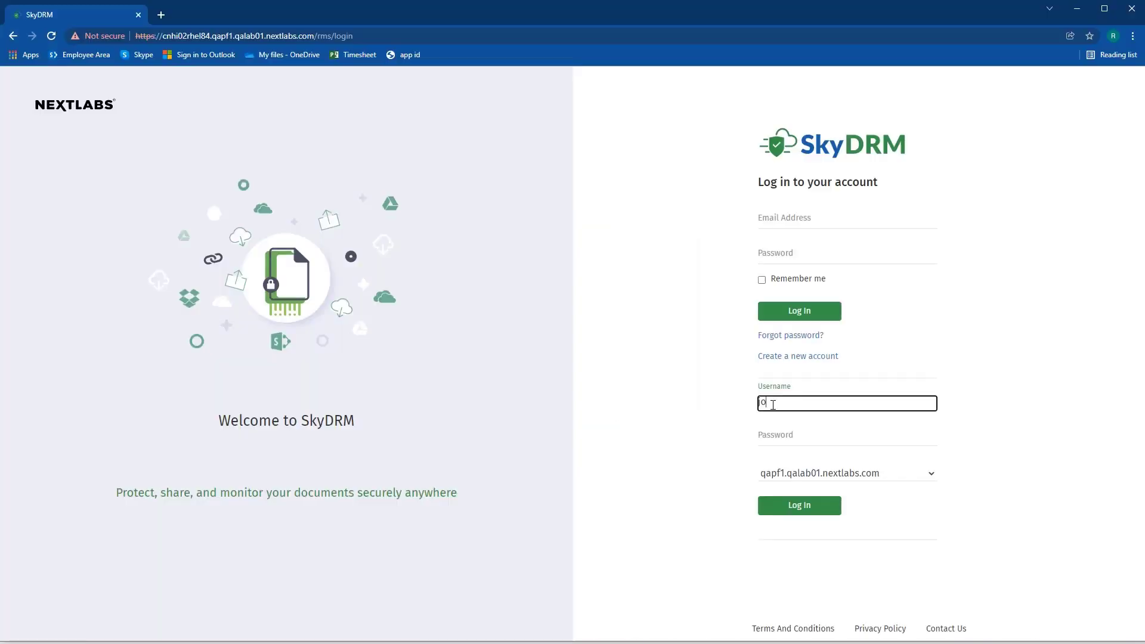
# - Sign in to SkyDRM with the first recipient's username and password
pyautogui.press('Tab')
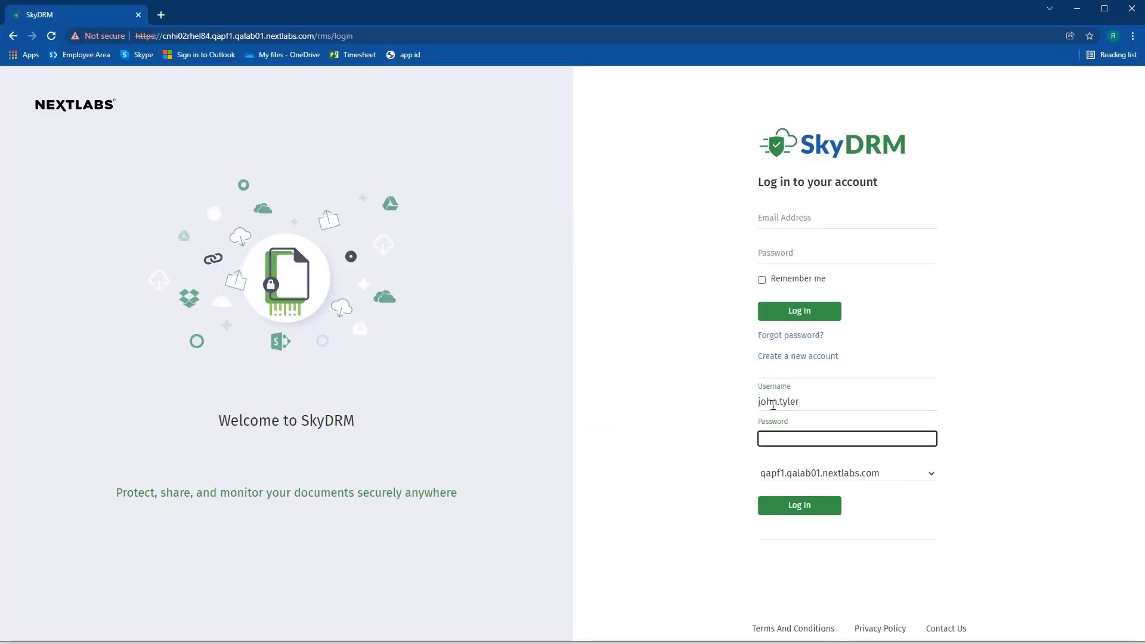
pyautogui.press('Return')
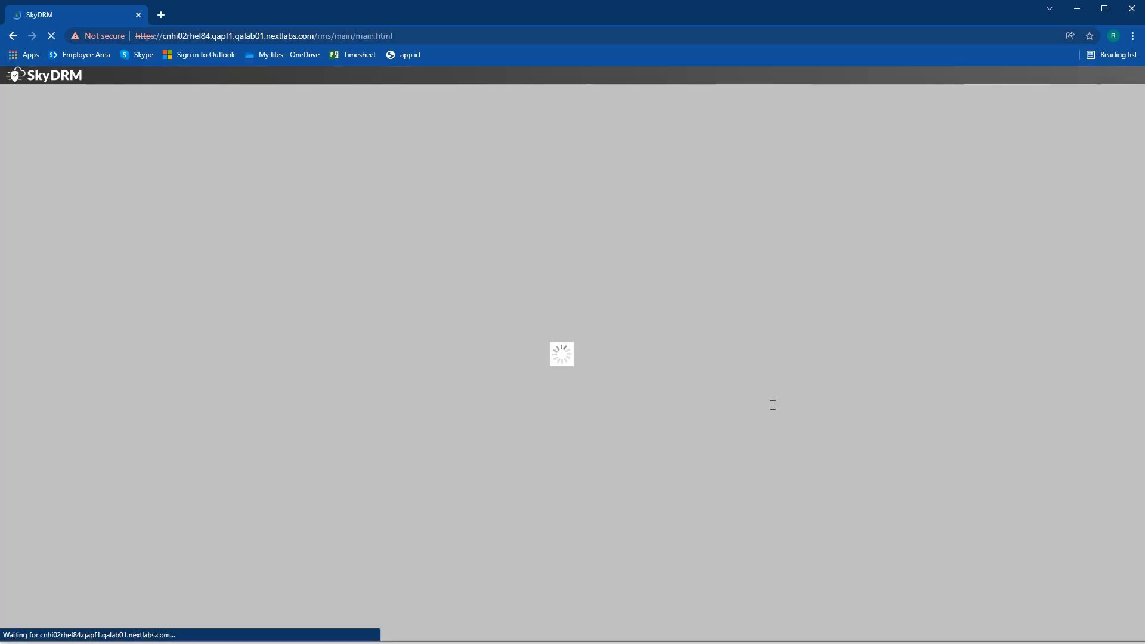
# - View the ITAR Bill of Materials v1.0 spreadsheet from MySpace Local Files, then close the viewer
pyautogui.click(378, 212)
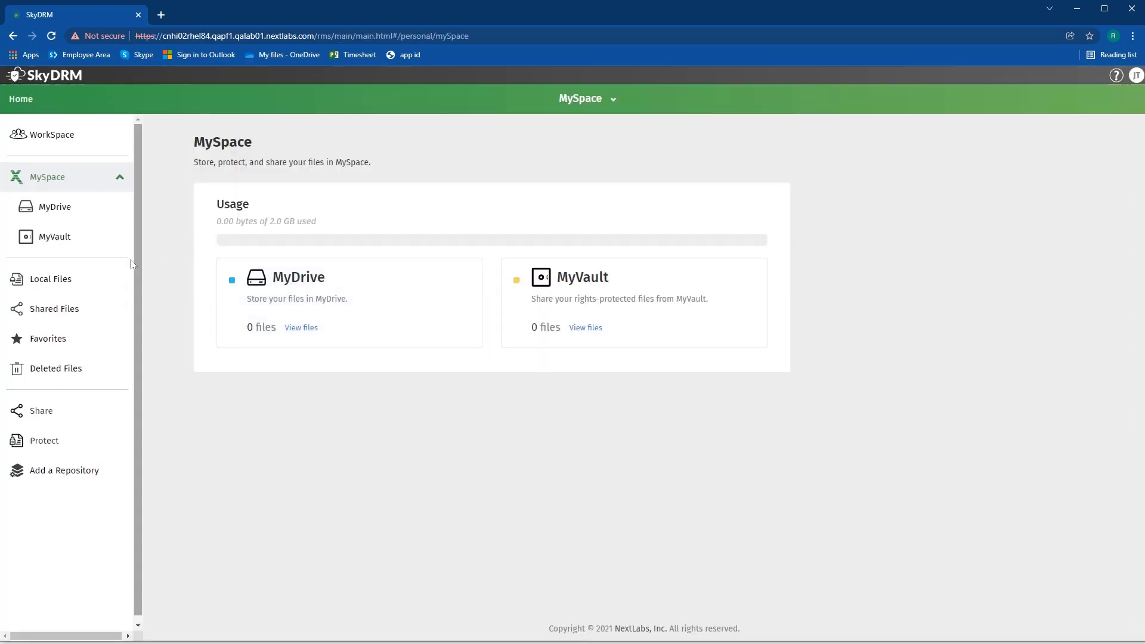
pyautogui.click(55, 279)
pyautogui.click(219, 254)
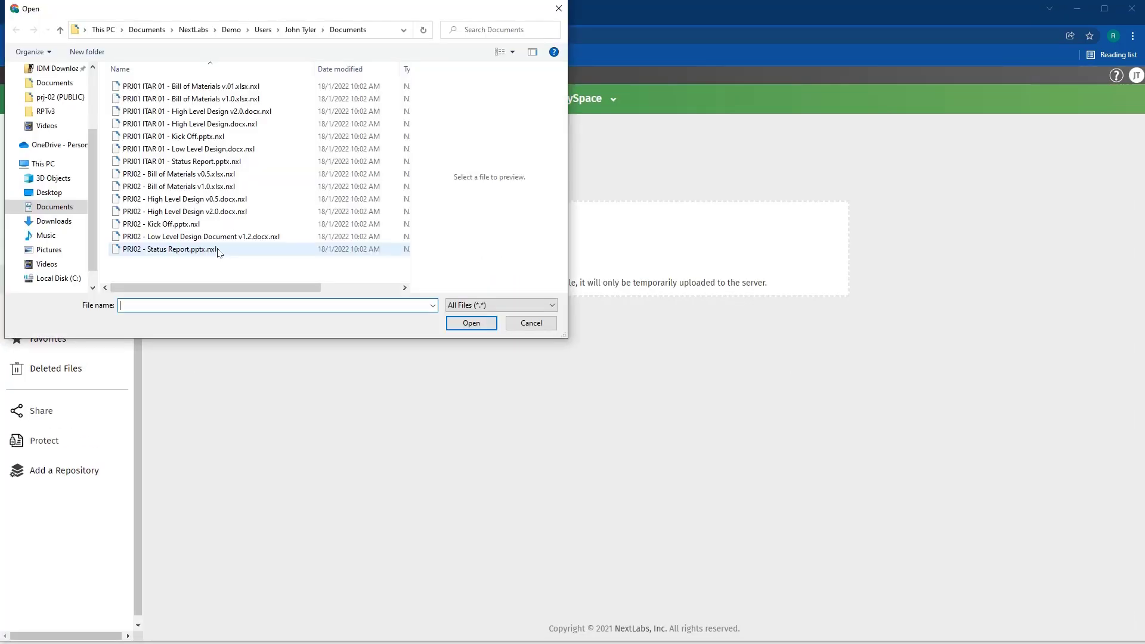
pyautogui.click(197, 99)
pyautogui.click(471, 323)
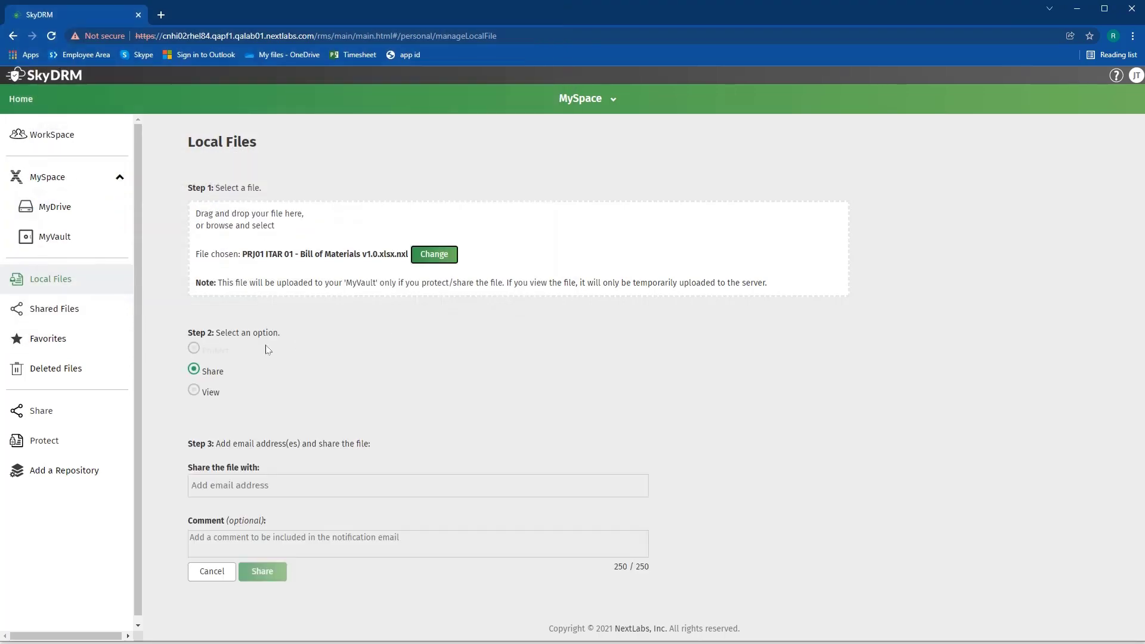
pyautogui.click(194, 390)
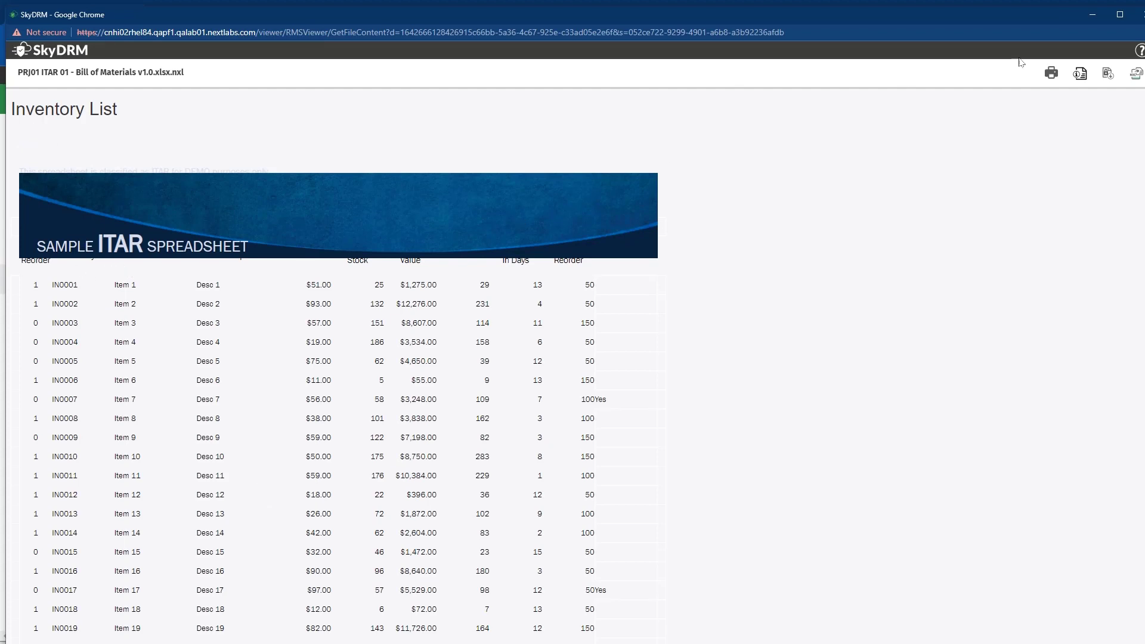
pyautogui.click(1136, 15)
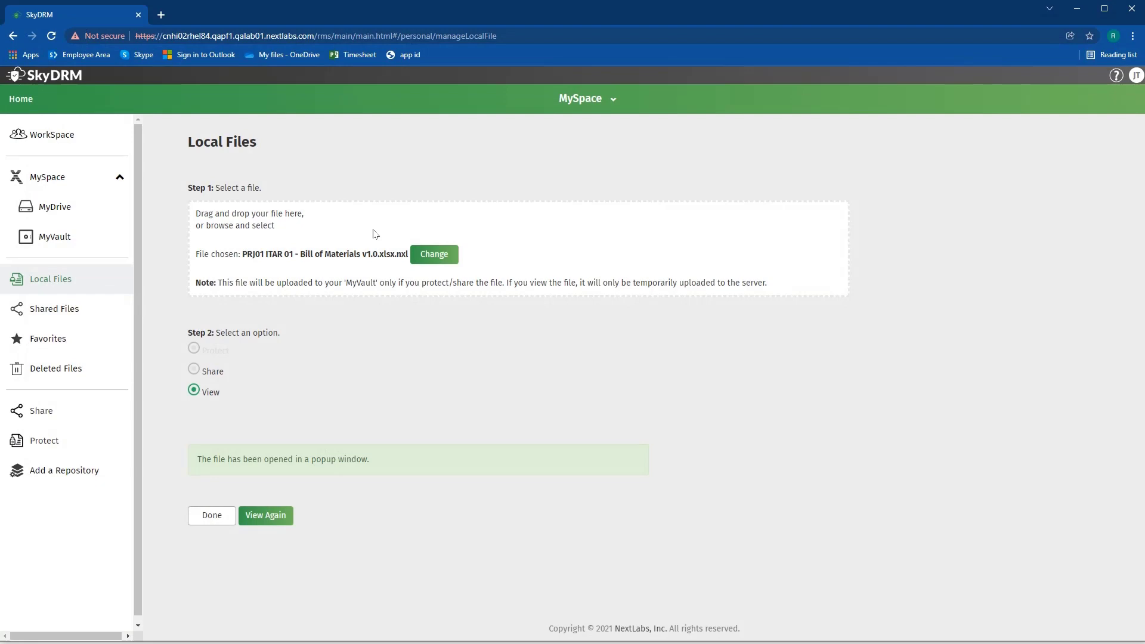
# - Open PRJ02 - High Level Design v2.0.docx.nxl in the SkyDRM viewer
pyautogui.click(452, 259)
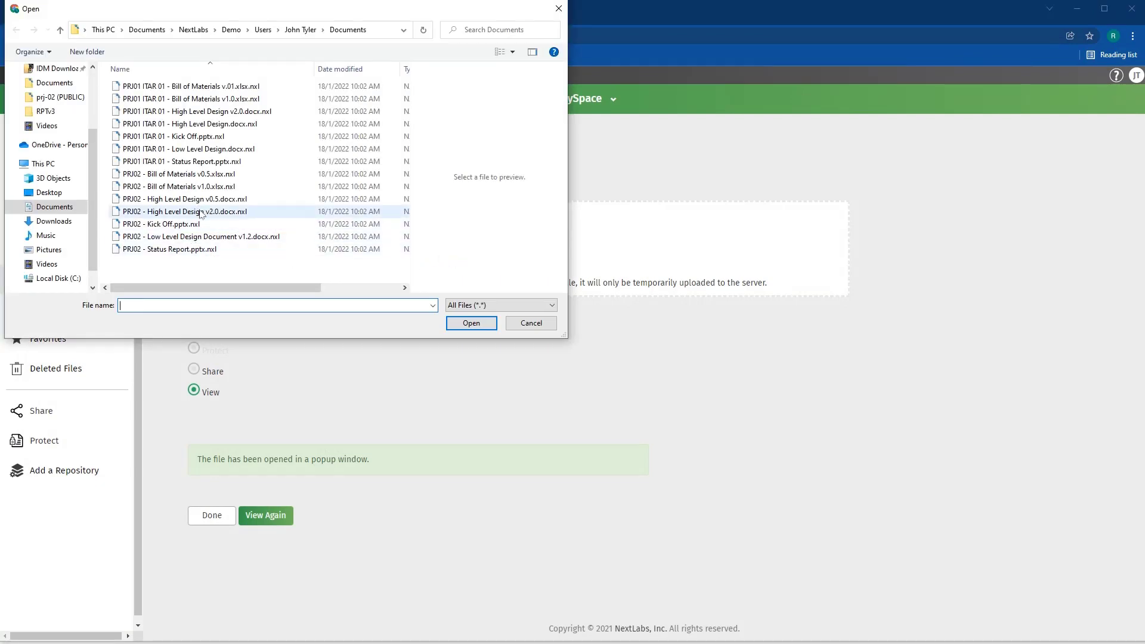
pyautogui.click(202, 212)
pyautogui.click(471, 322)
pyautogui.click(208, 394)
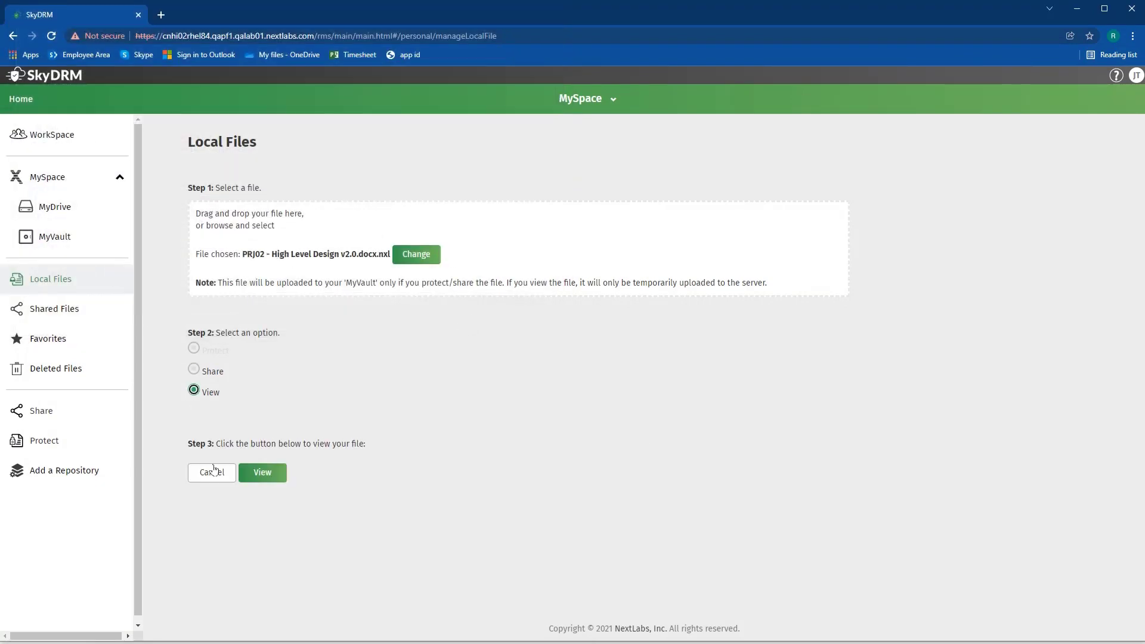
pyautogui.click(267, 474)
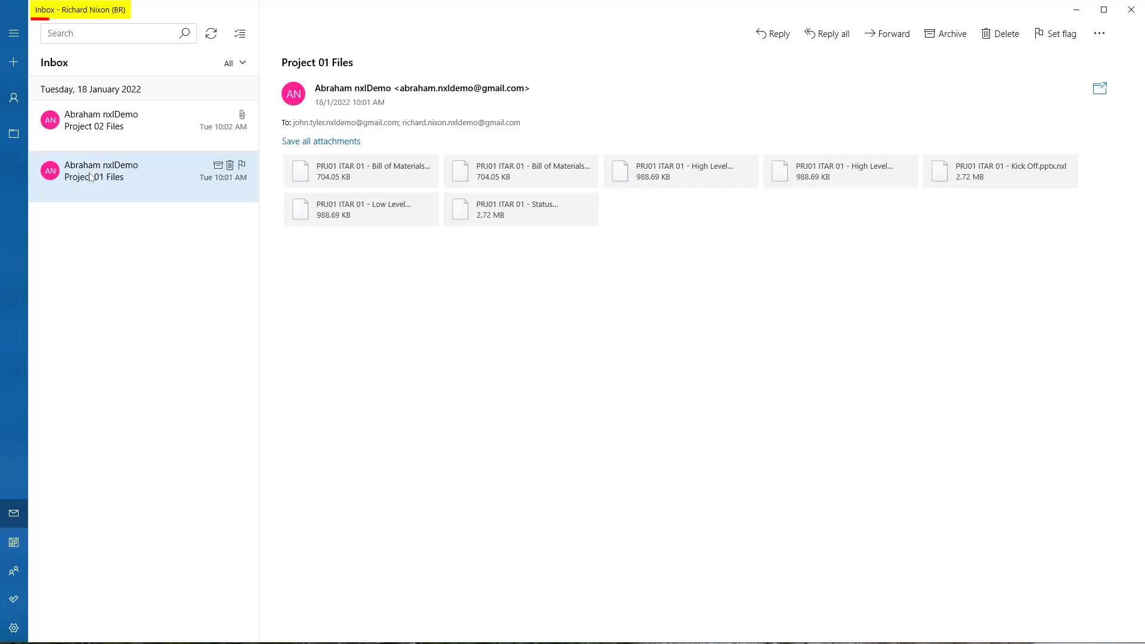
# - Save all Project 01 Files attachments into this user's Documents folder
pyautogui.click(298, 143)
pyautogui.click(143, 91)
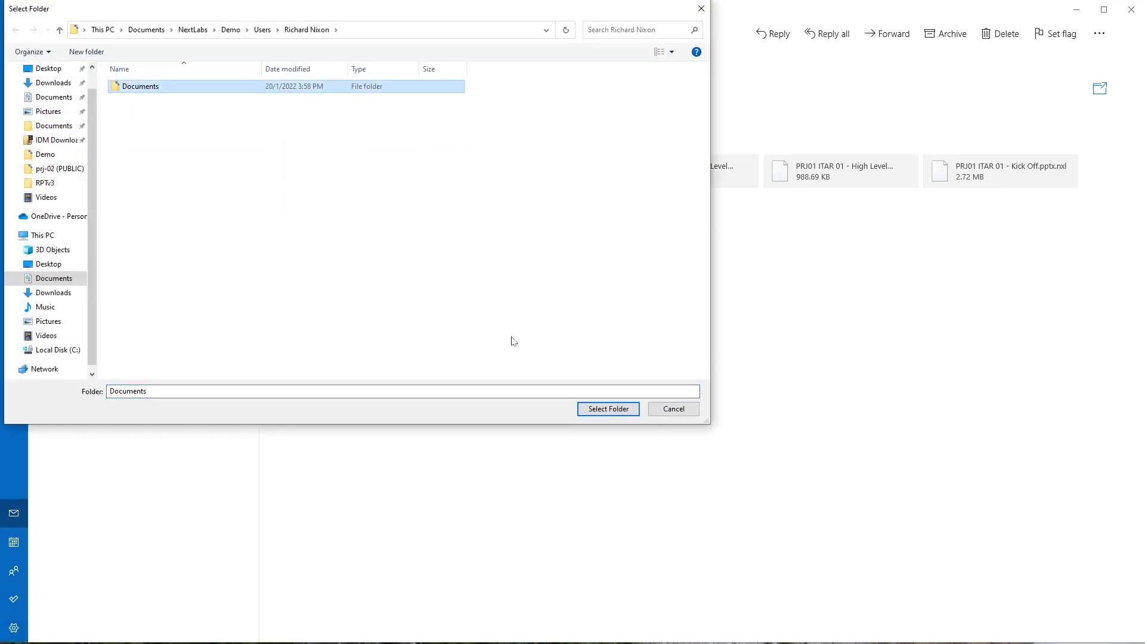
pyautogui.click(599, 409)
# - Open the Project 02 Files email and save its attachments into Documents
pyautogui.click(169, 128)
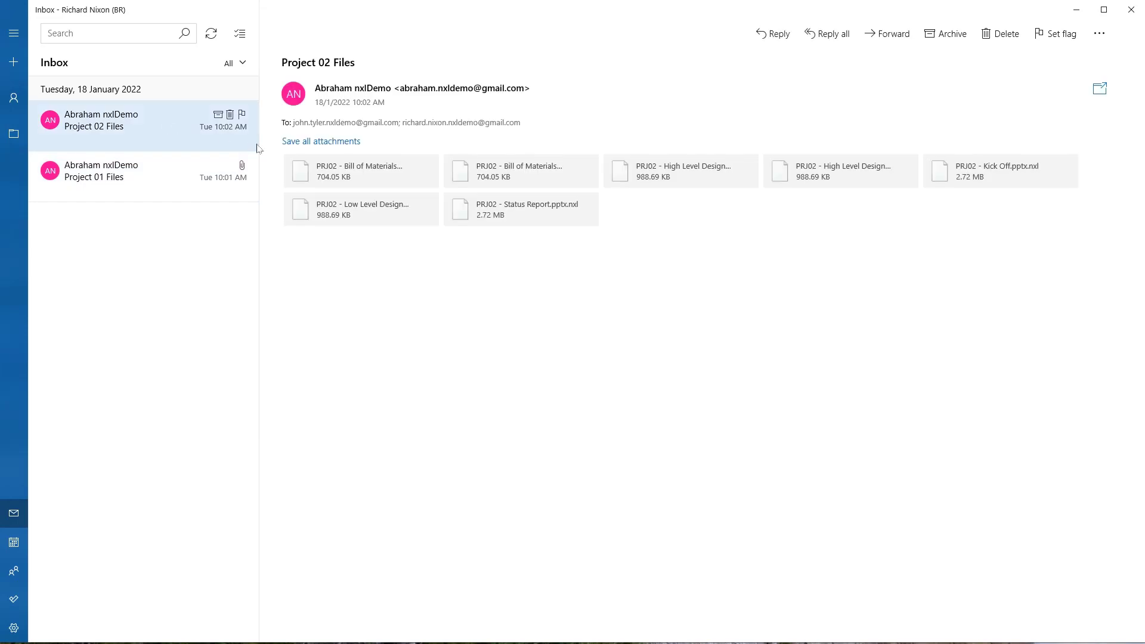
pyautogui.click(355, 143)
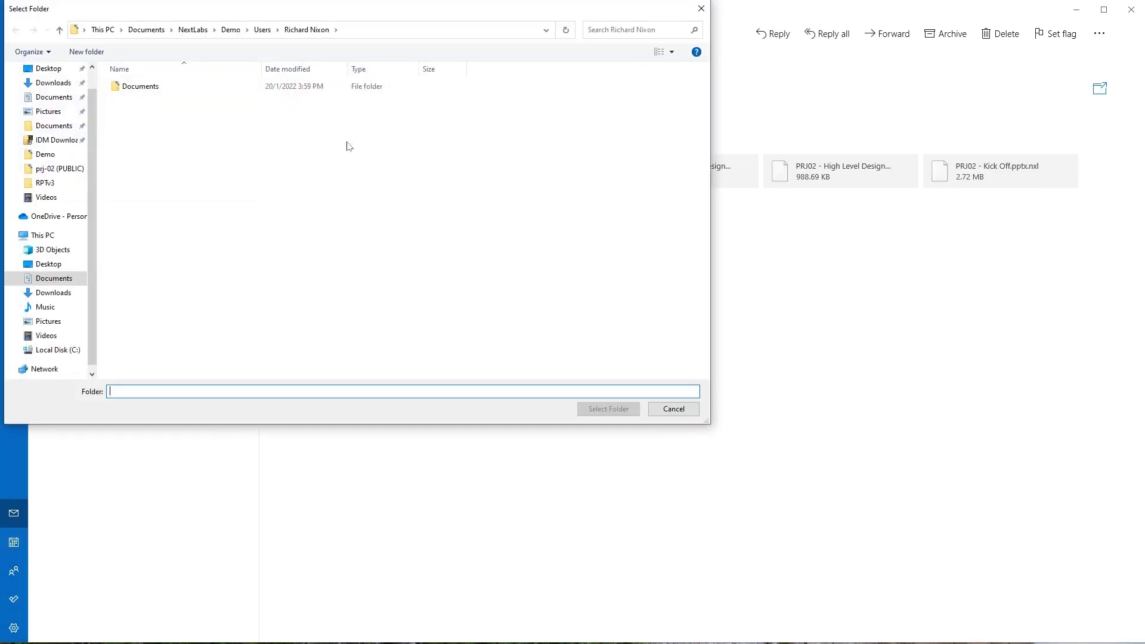
pyautogui.click(143, 88)
pyautogui.click(606, 408)
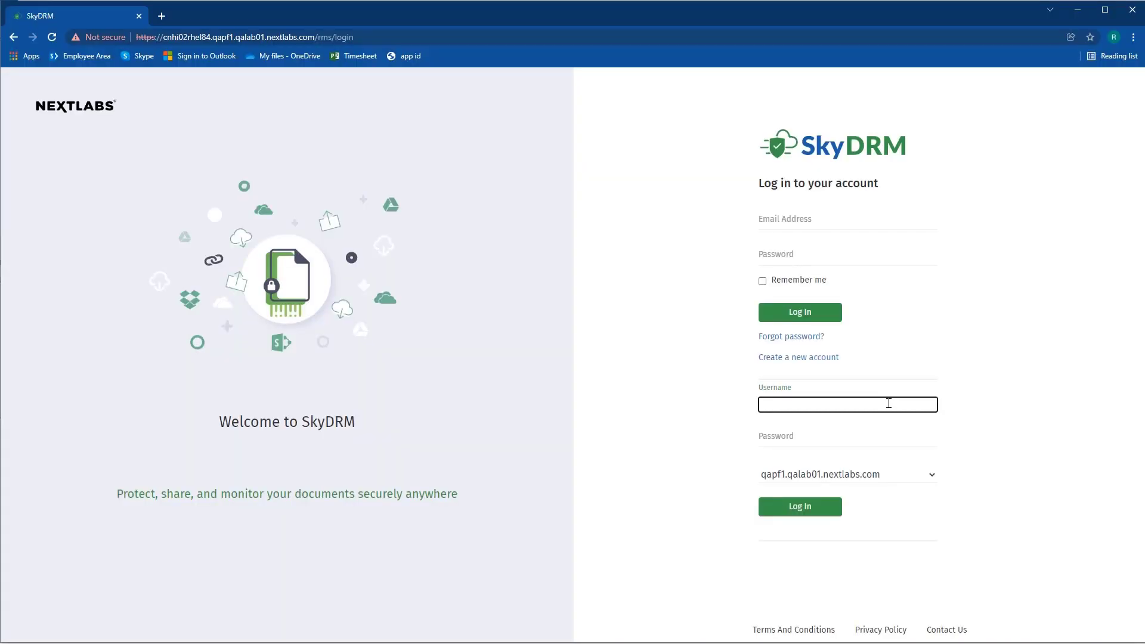
# - Log in to SkyDRM with the second recipient's username and password
pyautogui.write('richard.nixon')
pyautogui.press('Tab')
pyautogui.write('•••••••')
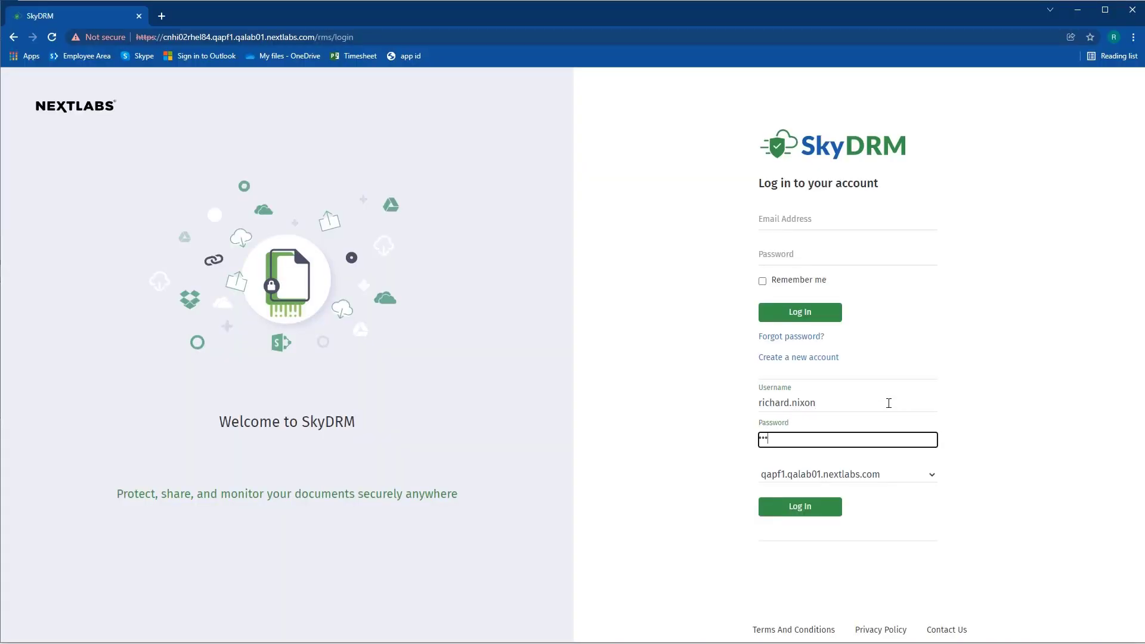
pyautogui.write('•••••')
pyautogui.click(833, 508)
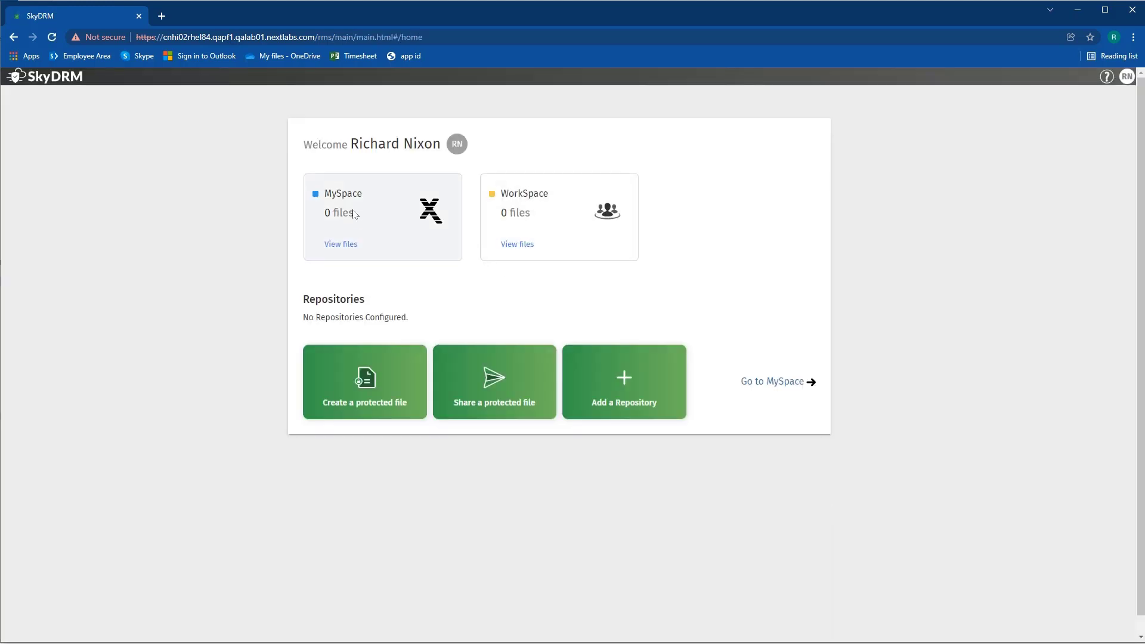
# - Open PRJ02 - High Level Design v2.0.docx.nxl from MySpace Local Files in the viewer
pyautogui.click(354, 216)
pyautogui.click(70, 288)
pyautogui.click(220, 256)
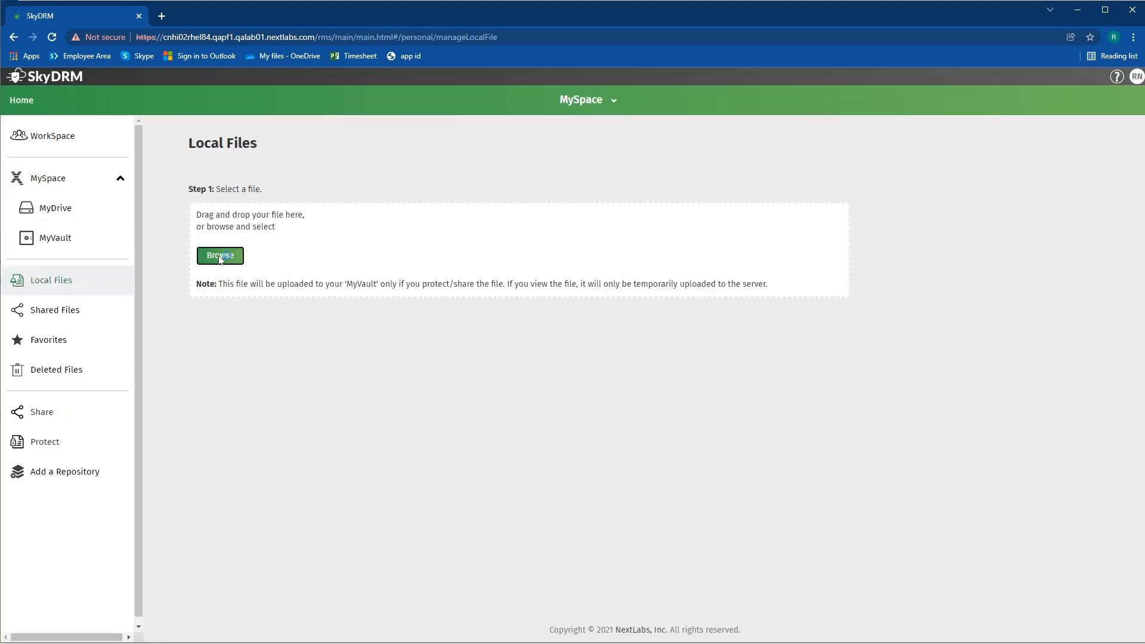
pyautogui.click(225, 214)
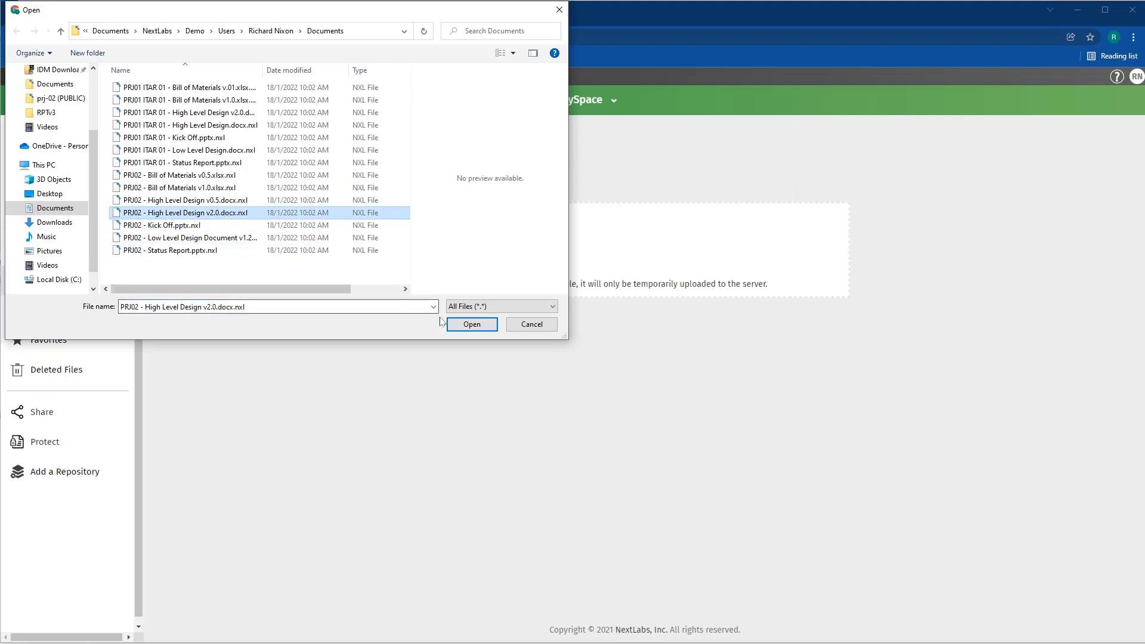
pyautogui.click(448, 324)
pyautogui.click(194, 391)
pyautogui.click(263, 472)
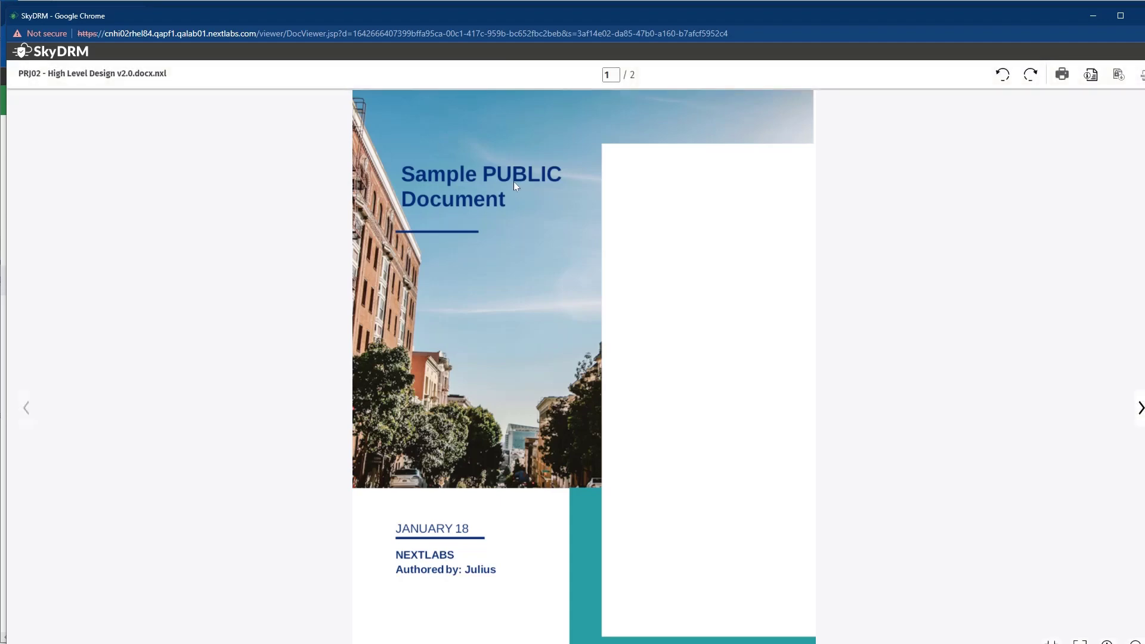
# - Pick PRJ01 ITAR 01 - Bill of Materials v1.0.xlsx.nxl as the local file and try viewing it
pyautogui.click(1132, 16)
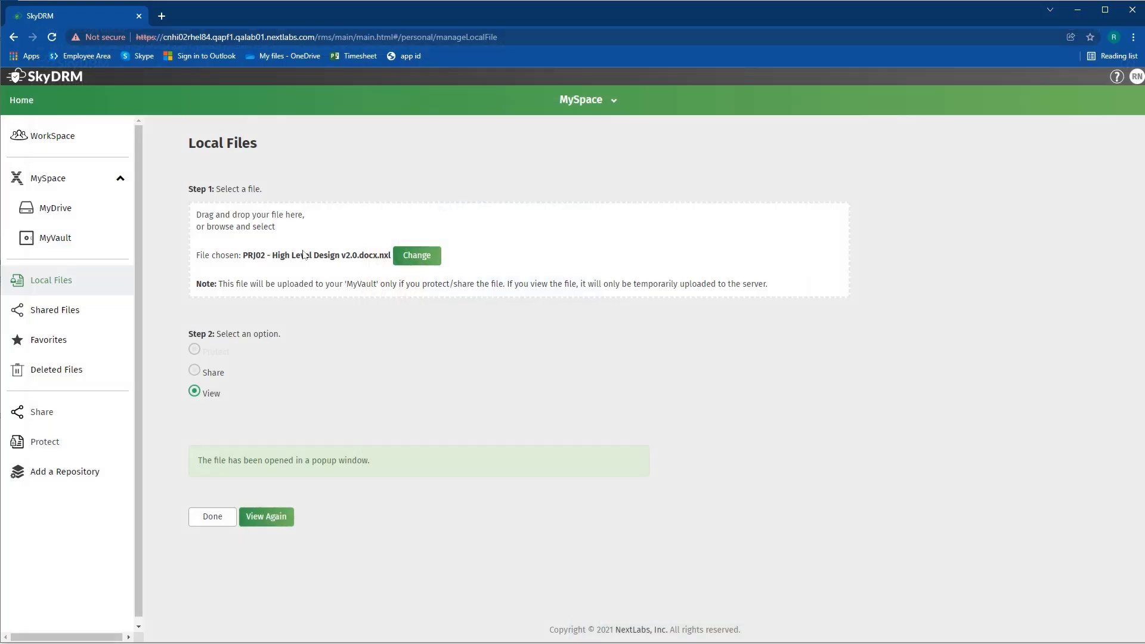
pyautogui.click(410, 255)
pyautogui.click(227, 100)
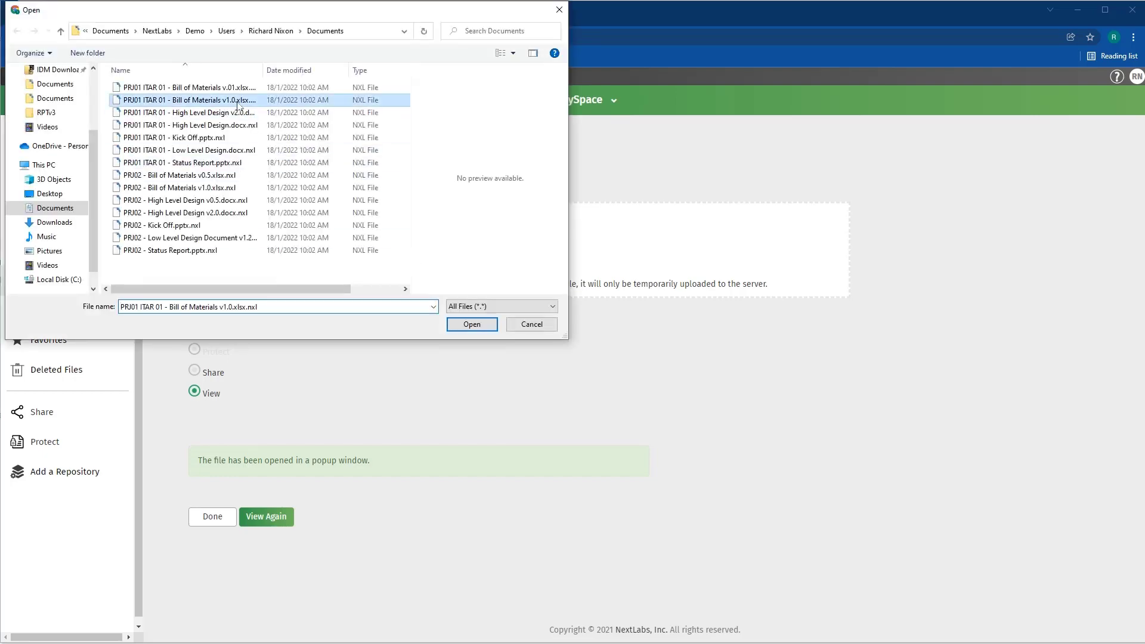
pyautogui.click(471, 324)
pyautogui.click(195, 391)
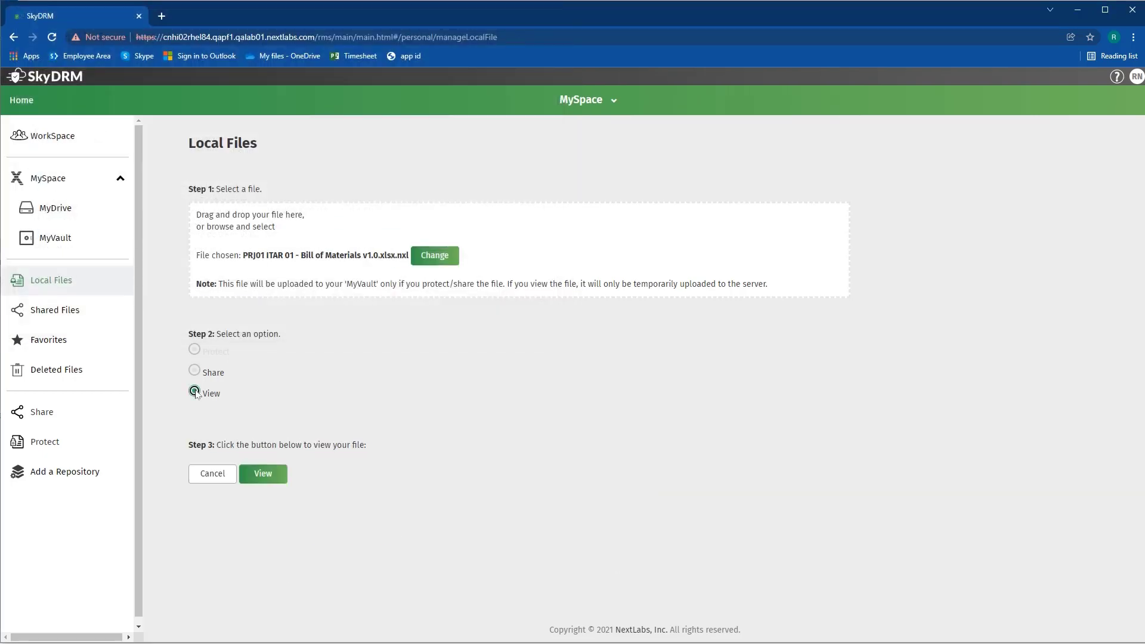
pyautogui.click(266, 476)
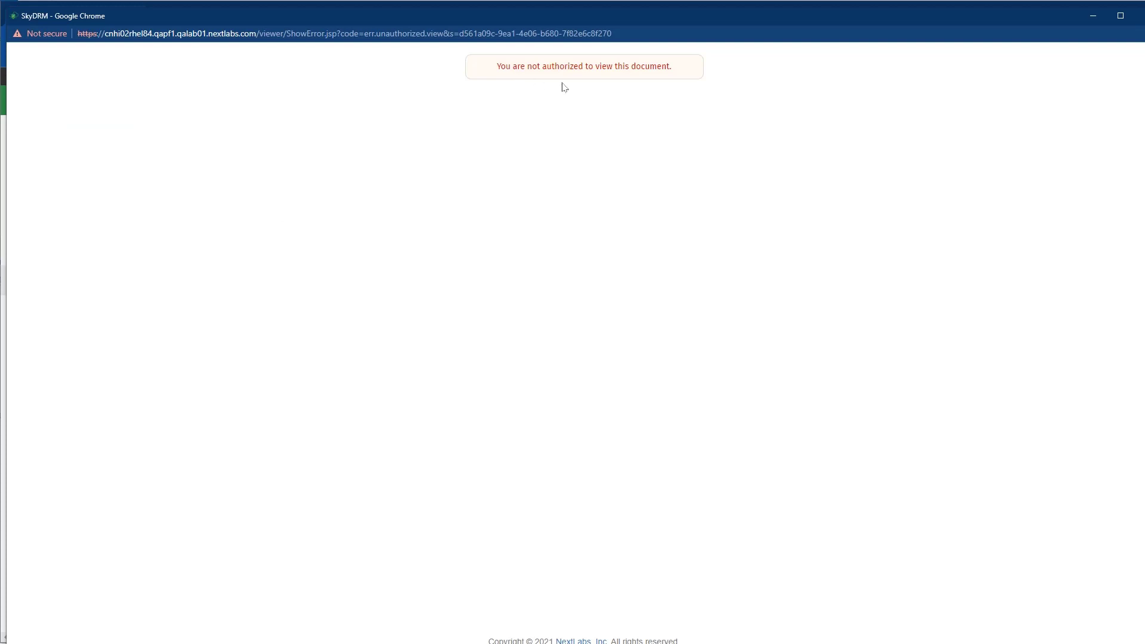